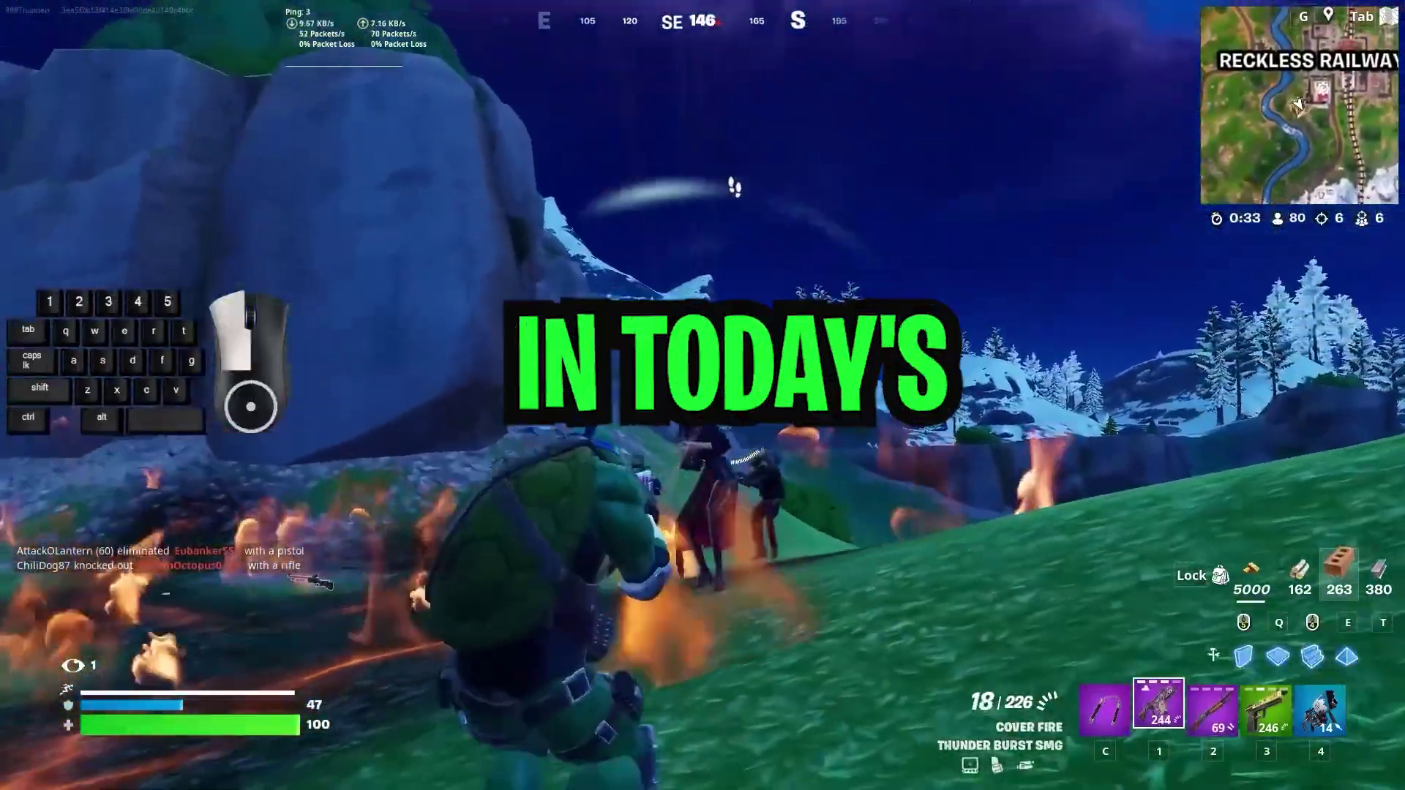
key(s)
key(d)
key(2)
click(703, 396)
key(w)
key(1)
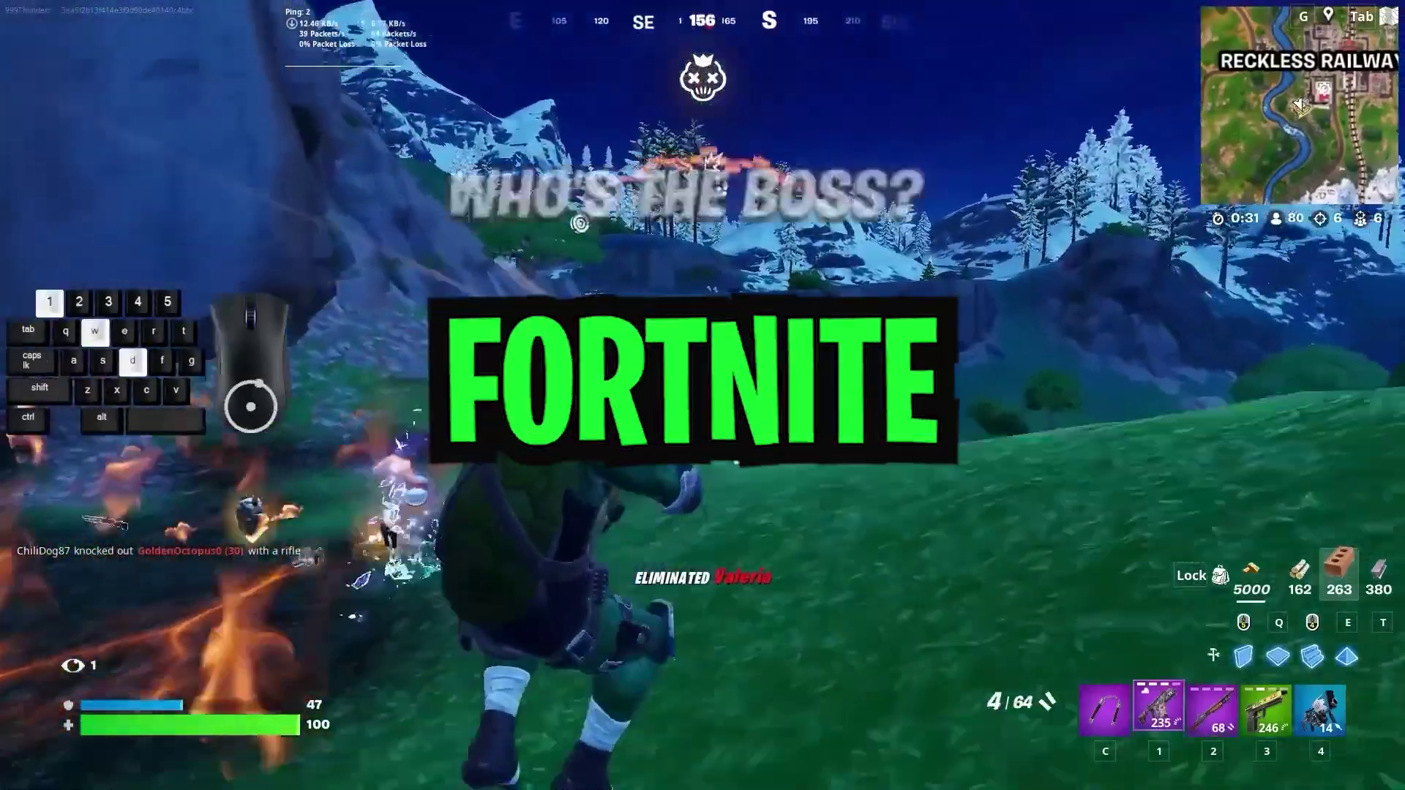
click(702, 396)
key(r)
key(a)
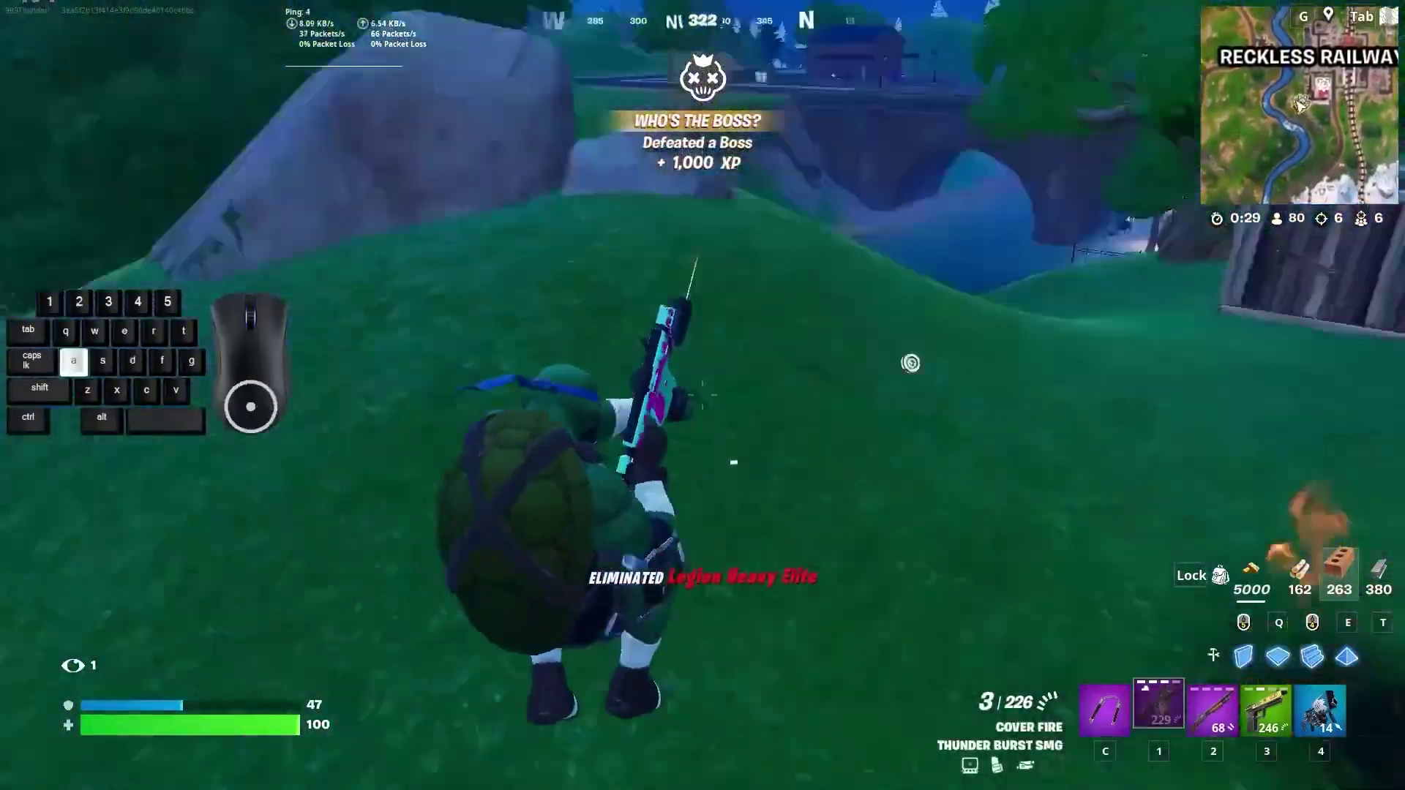
key(w)
key(d)
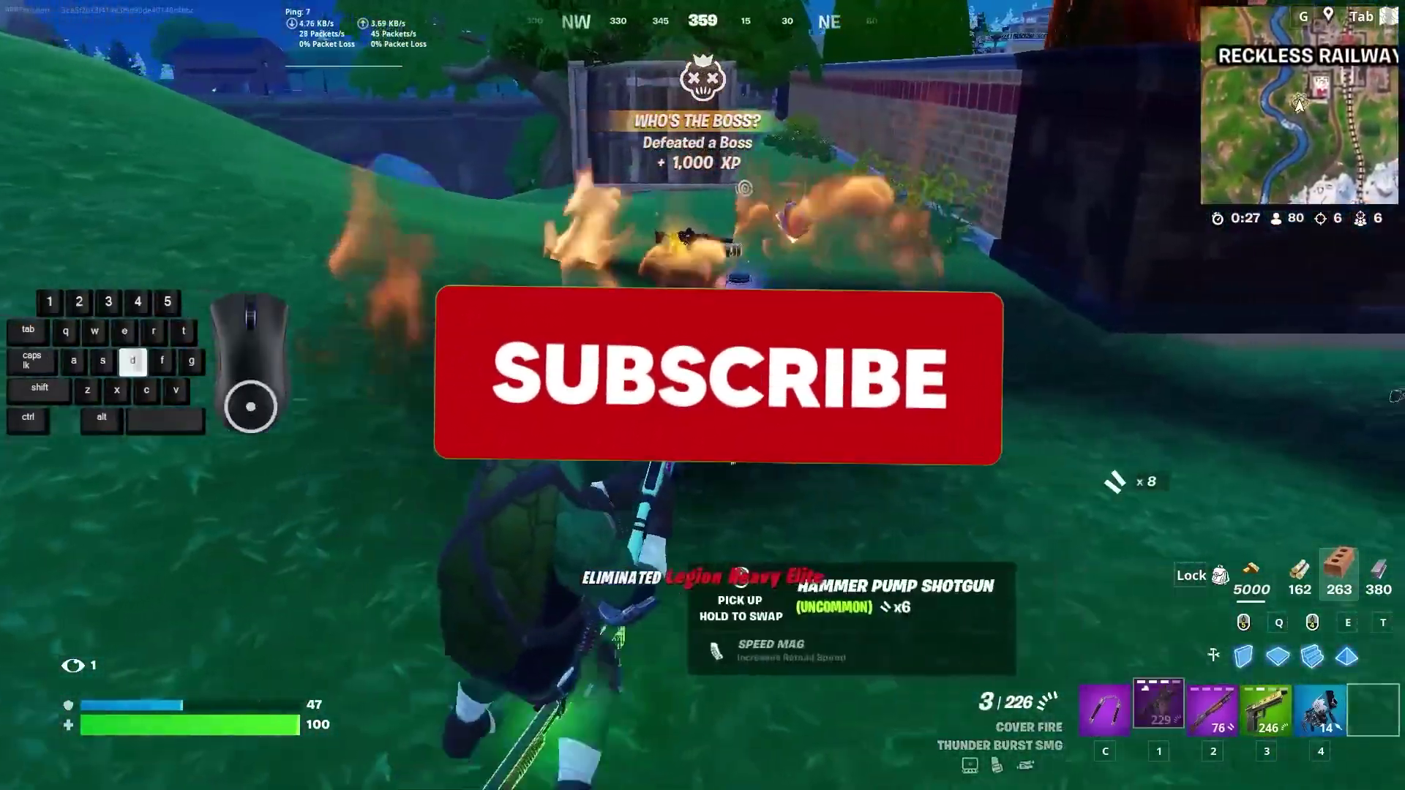
key(w)
key(space)
key(a)
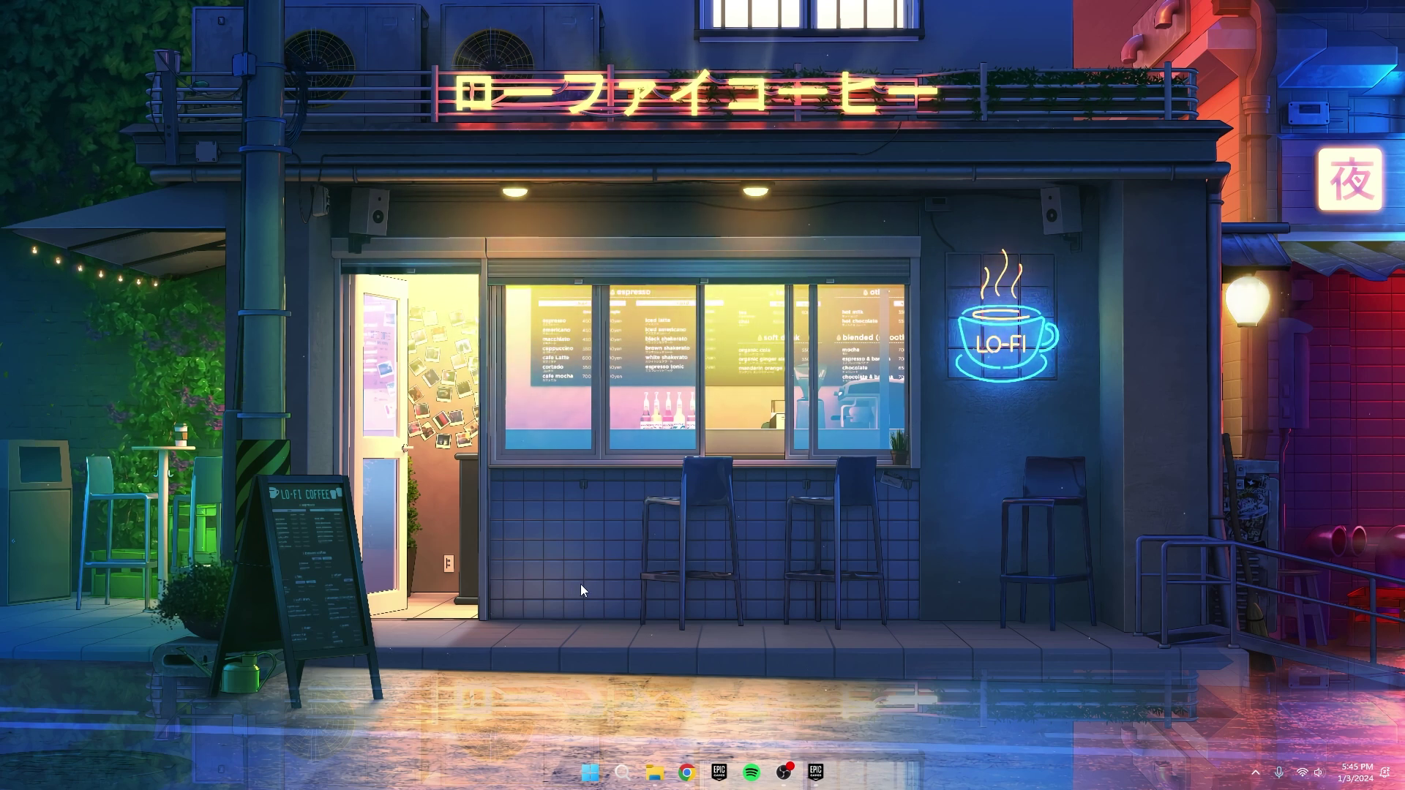
- Open the %temp% folder through the Run dialog and delete everything in it
key(super+r)
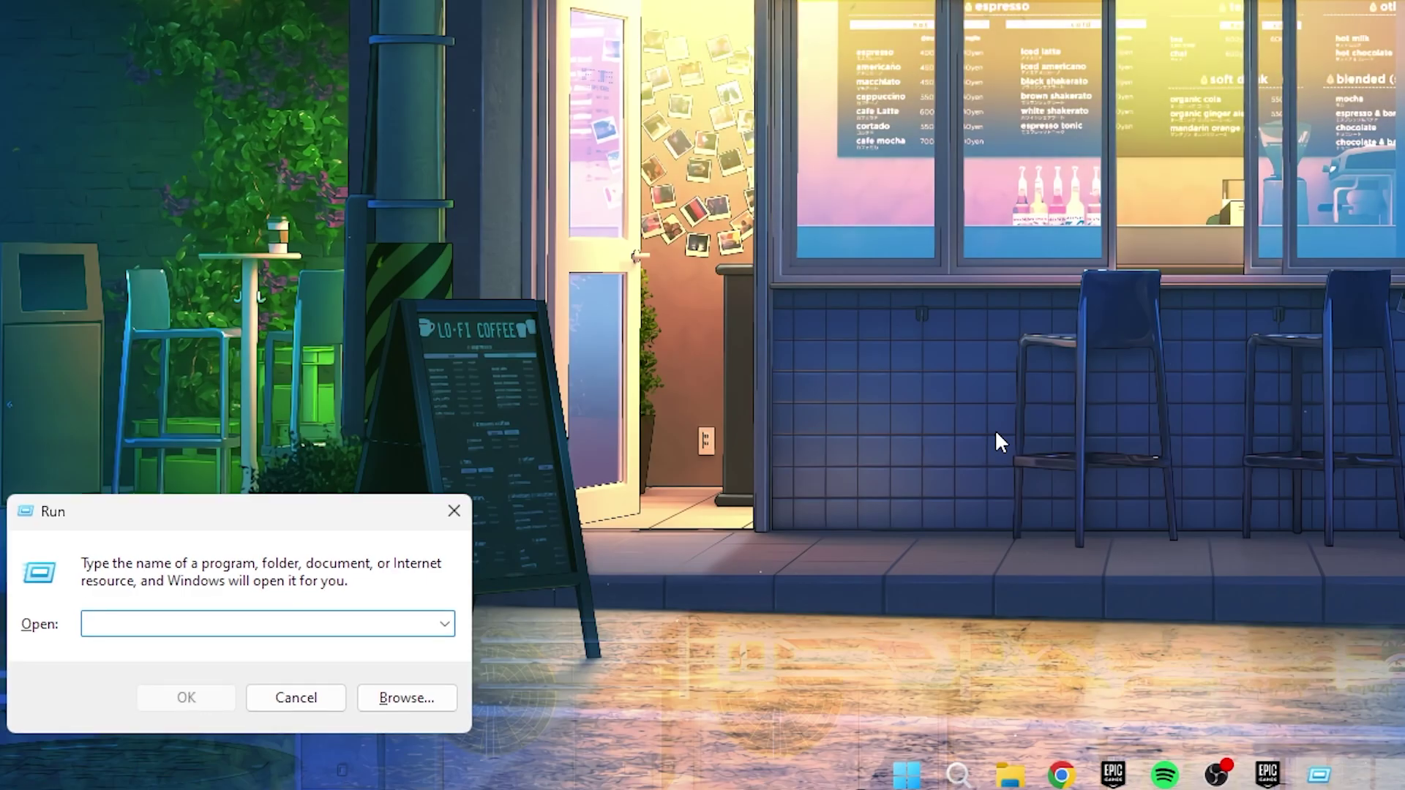
text(%temp%)
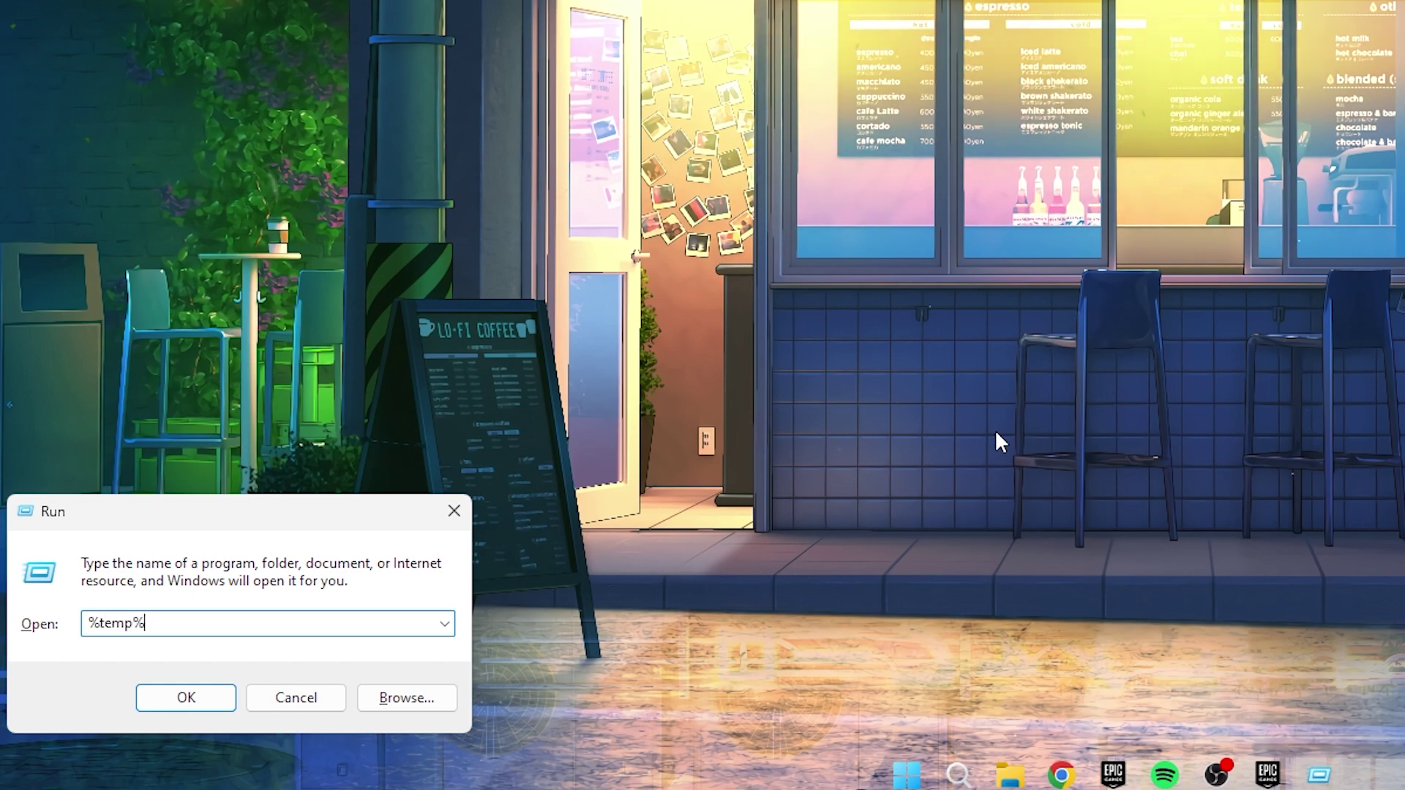
key(Return)
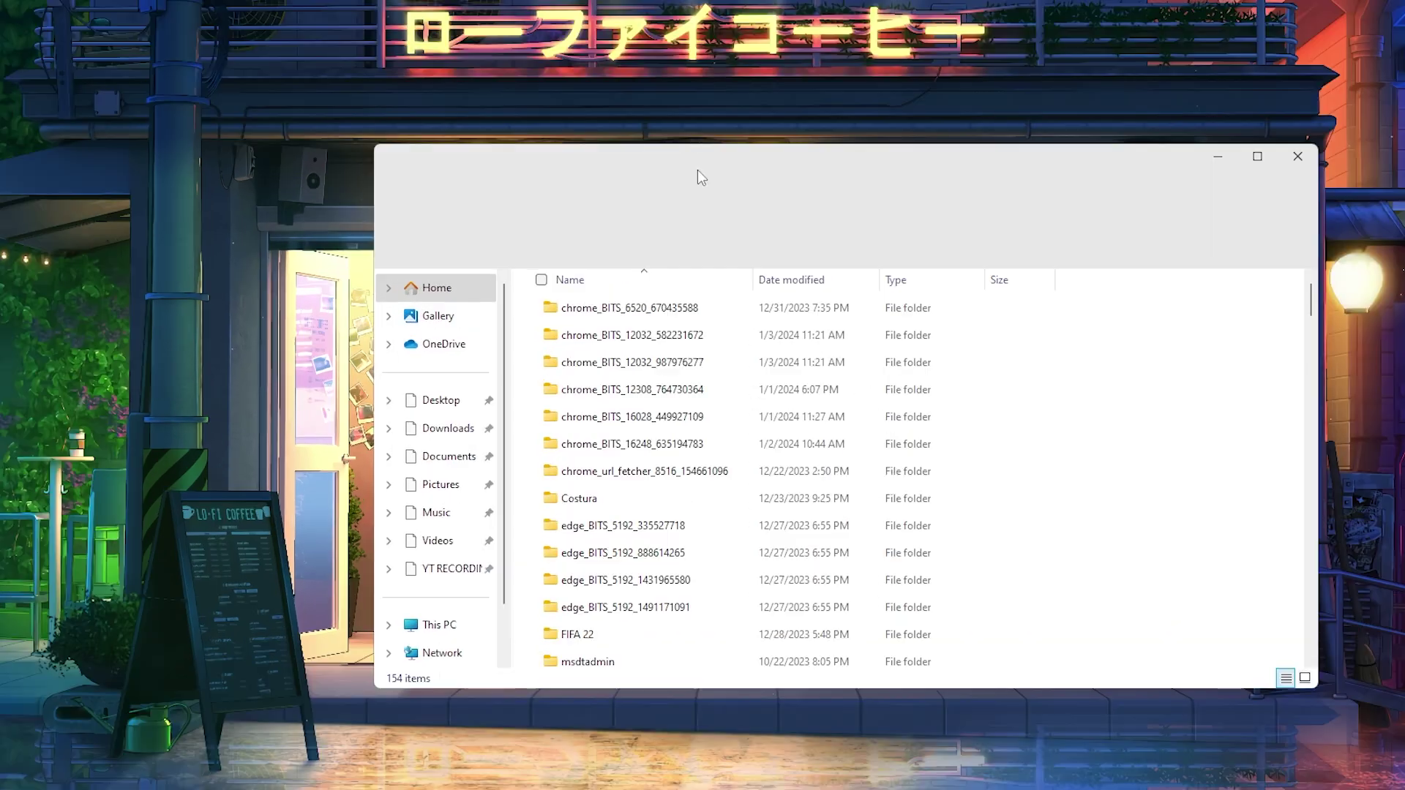
drag(644, 151, 595, 134)
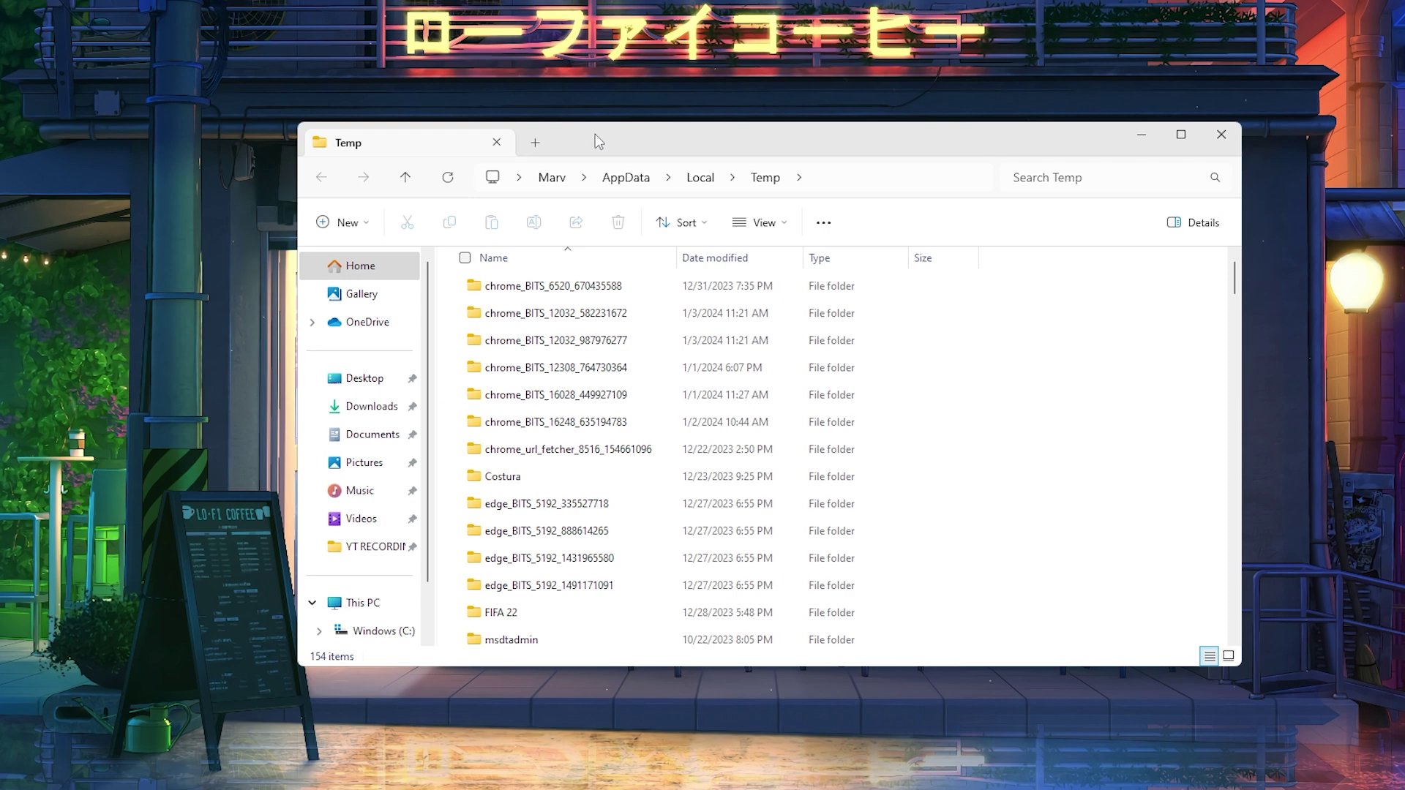
key(ctrl+a)
click(615, 223)
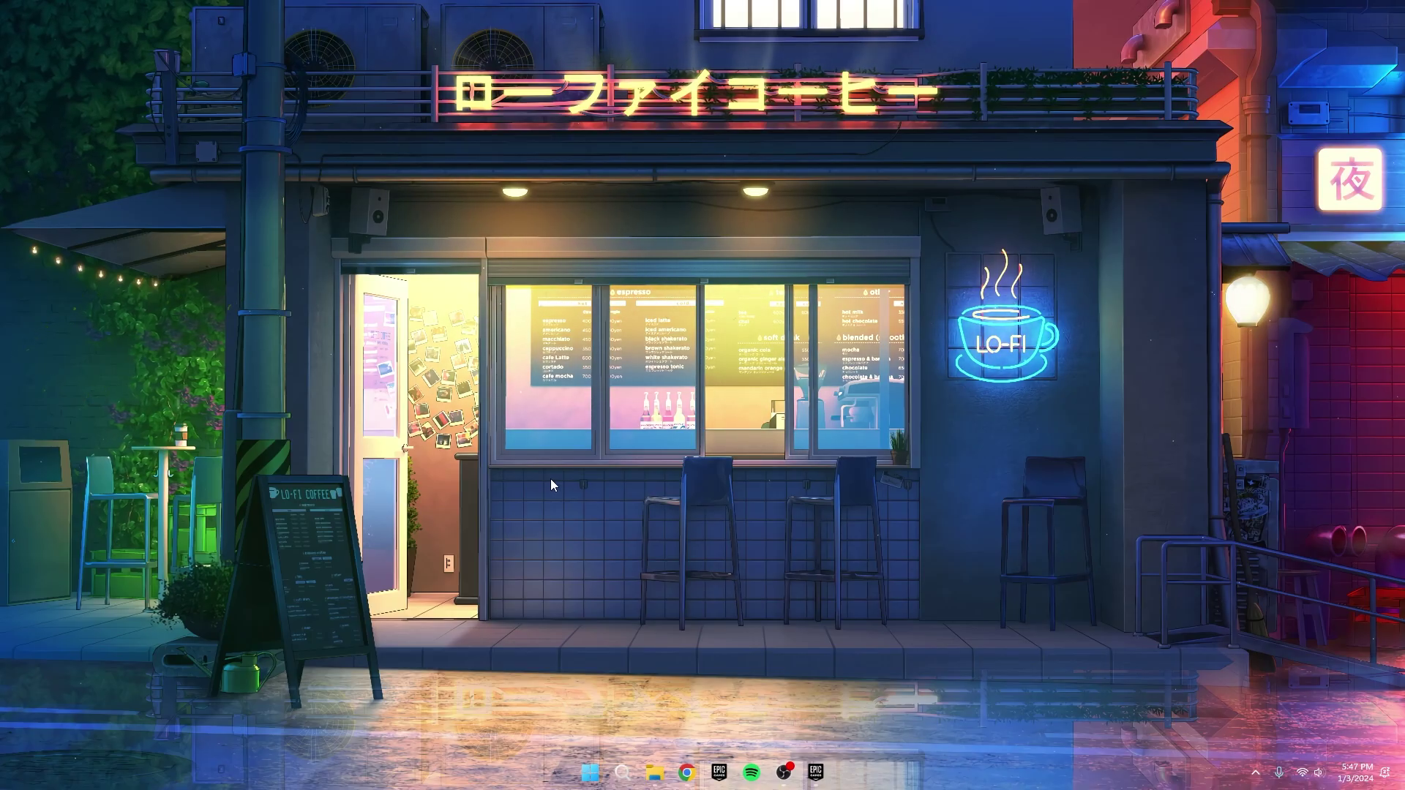
- Open %localappdata% through the Run dialog and go to the FortniteGame\Saved folder
key(super+r)
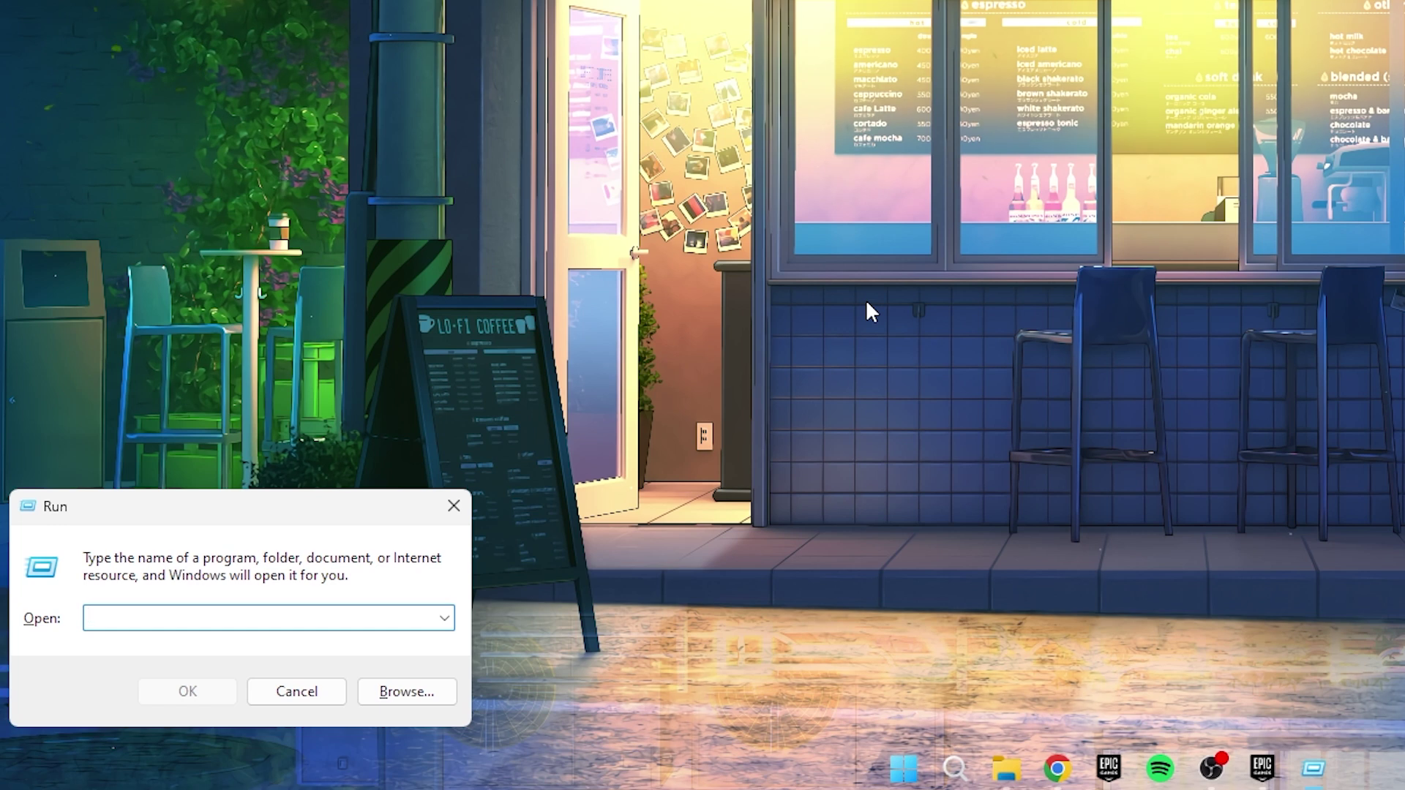
text(%local)
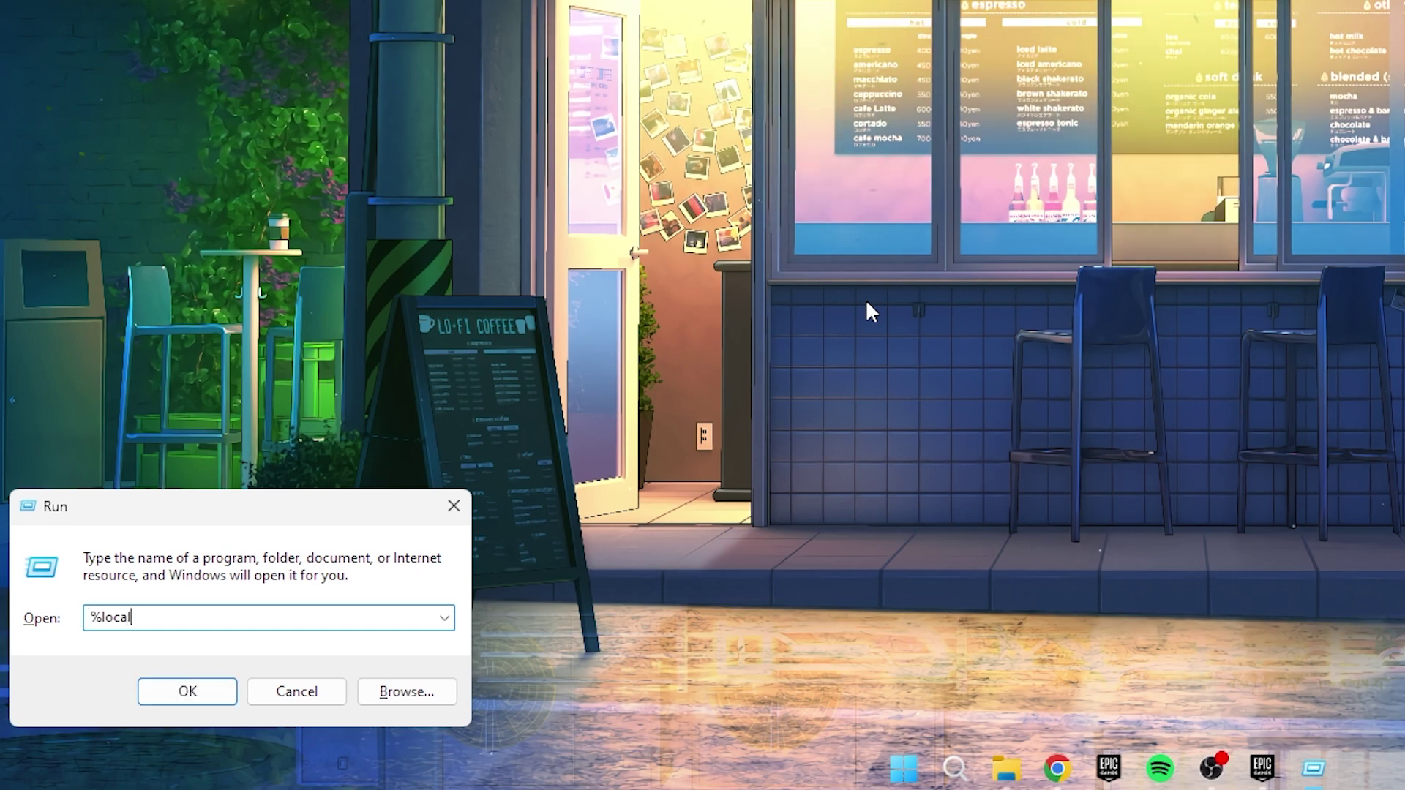
text(appdata%)
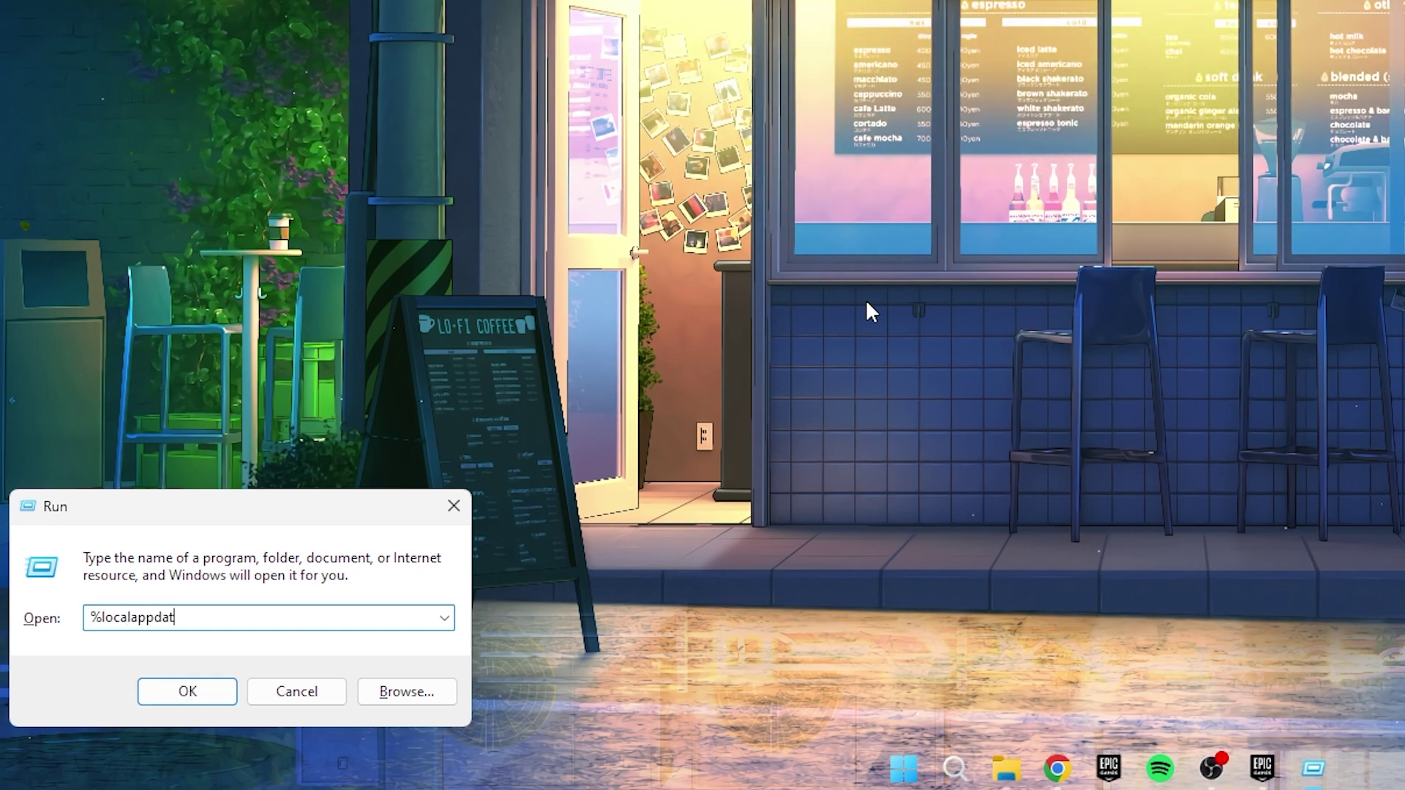
key(Return)
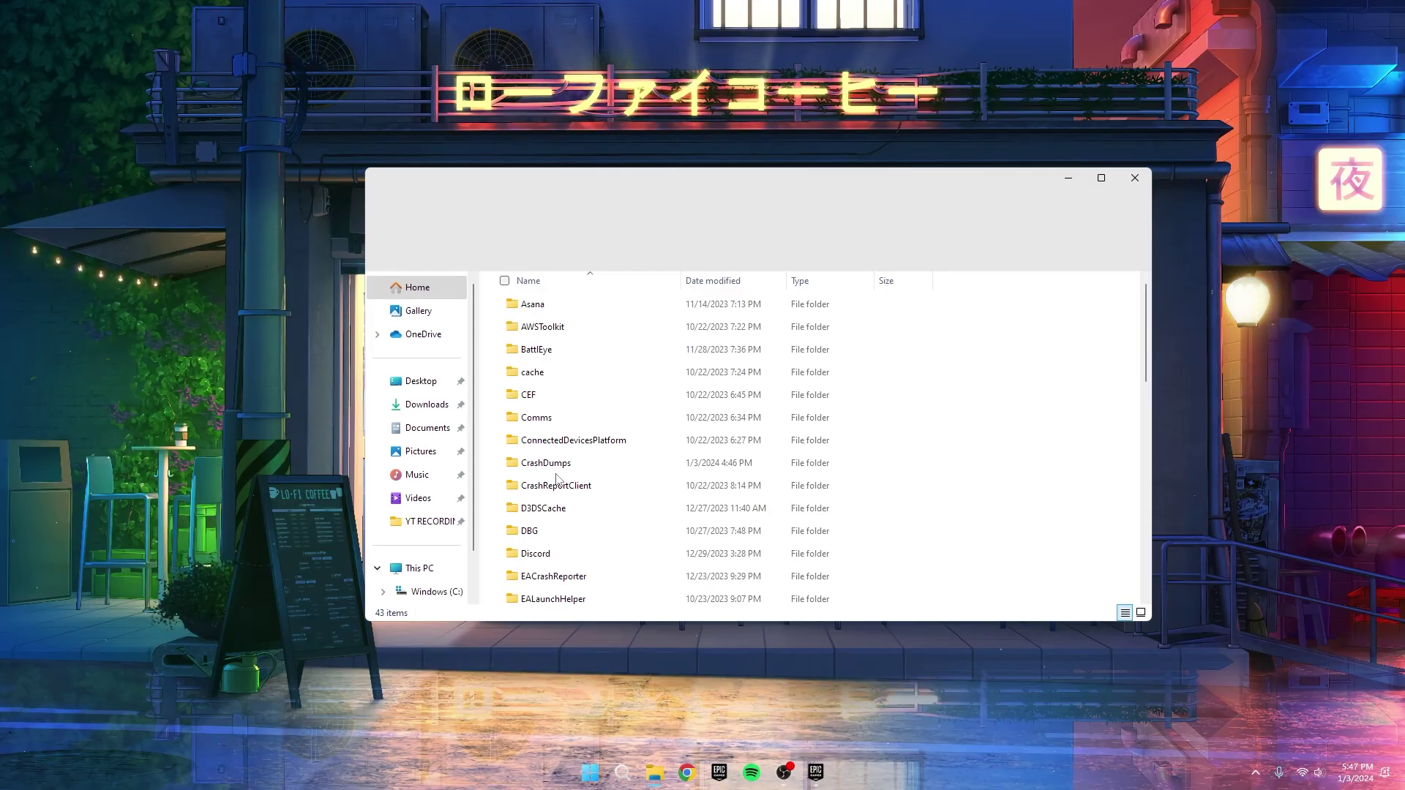
scroll(483, 516, down, 5)
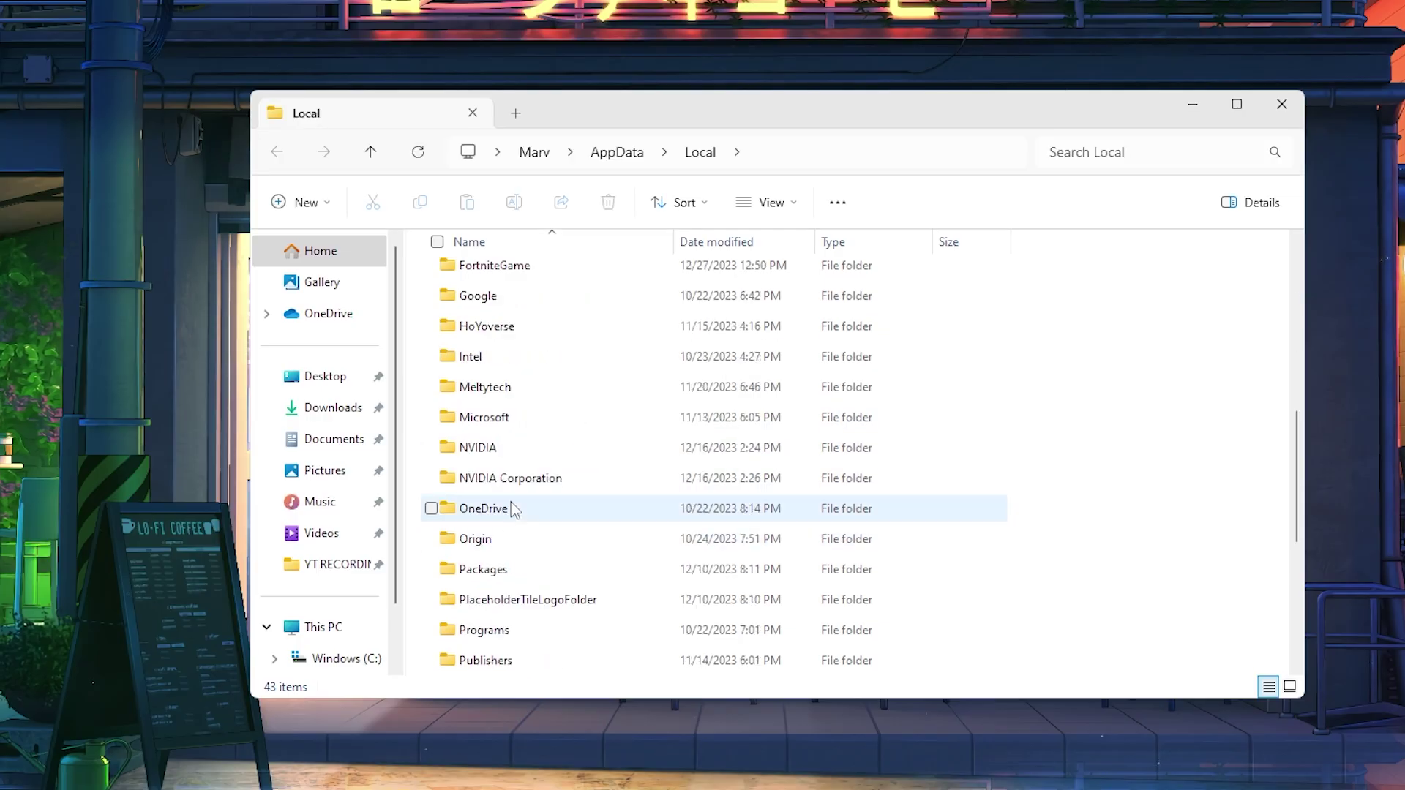
click(522, 270)
double_click(524, 271)
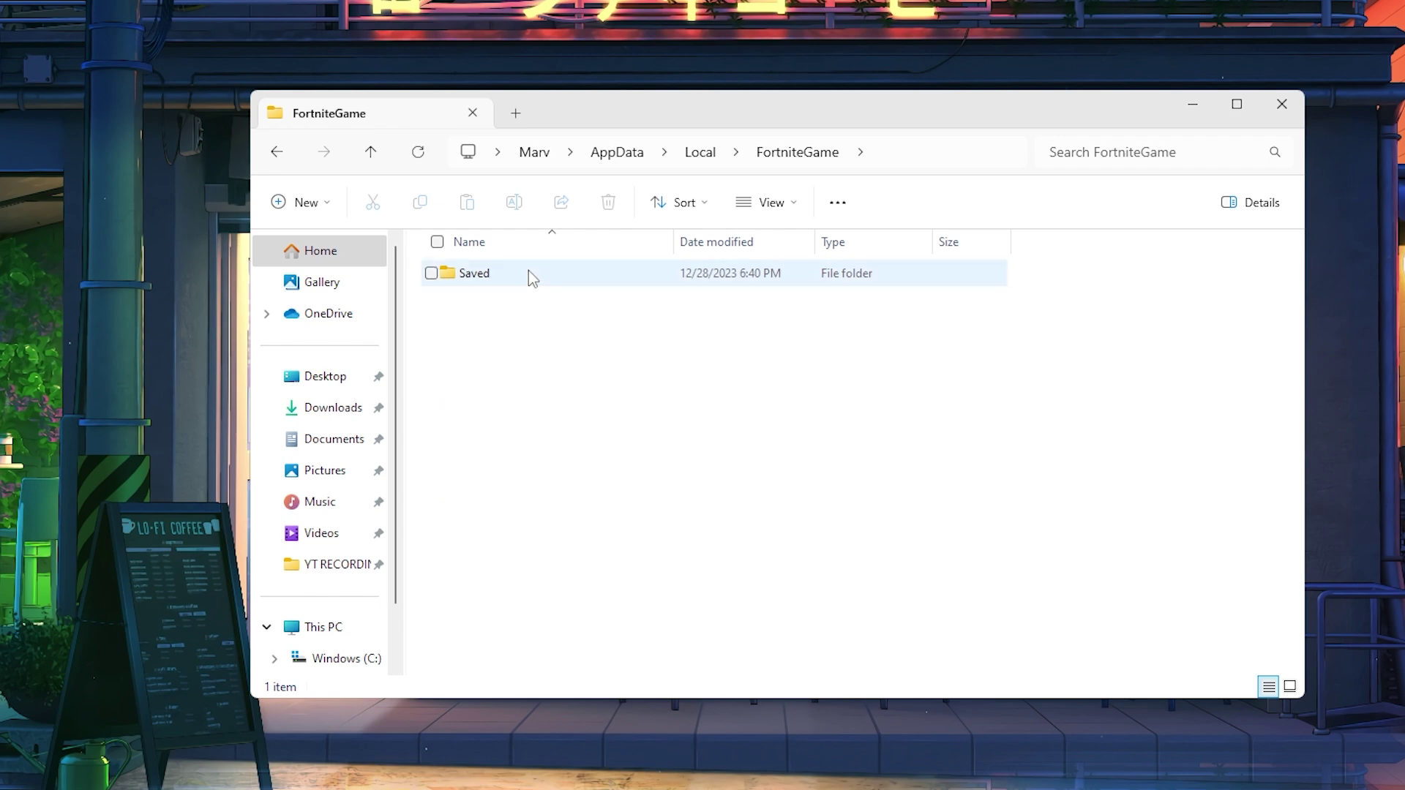
double_click(527, 272)
- Delete all crash report folders inside the Saved\Crashes folder
double_click(489, 333)
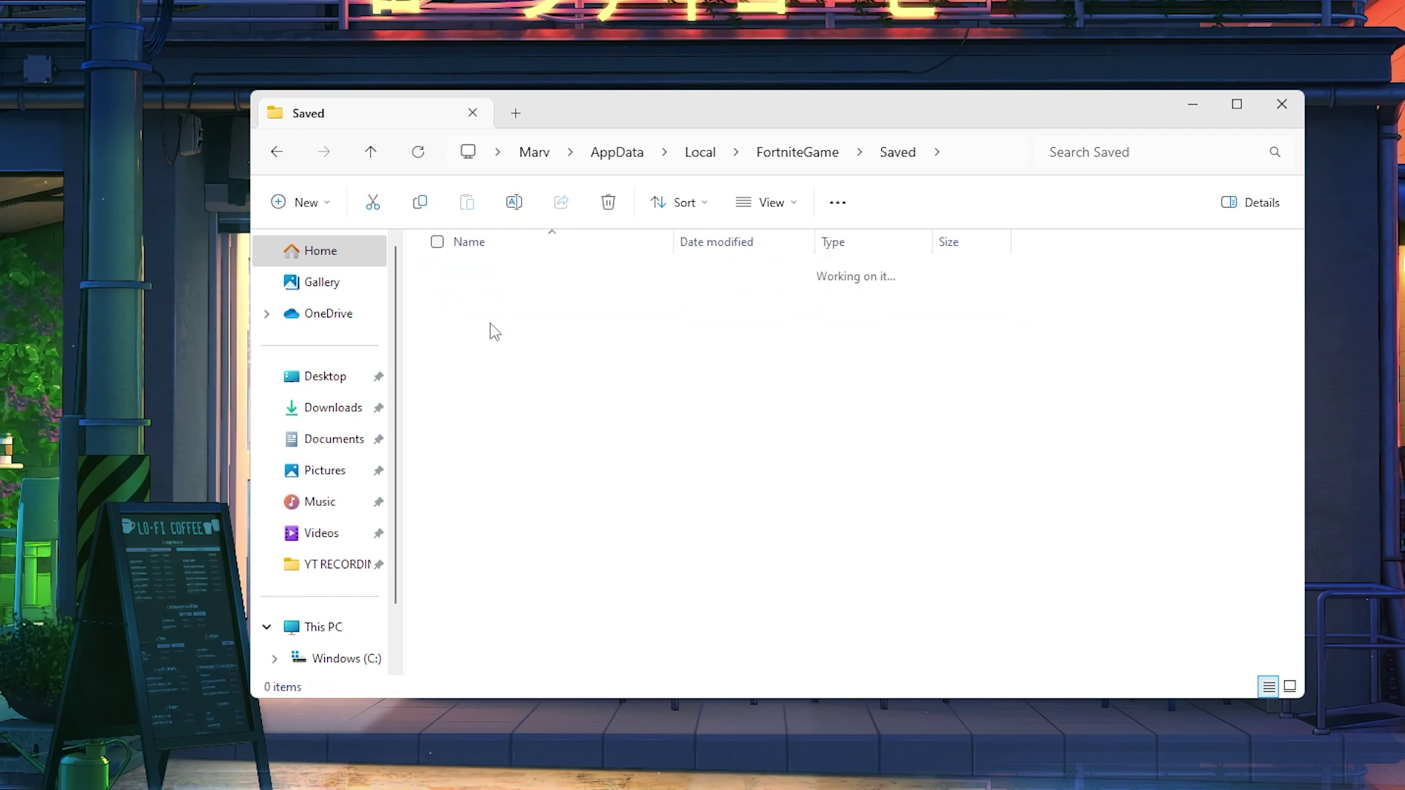
key(ctrl+a)
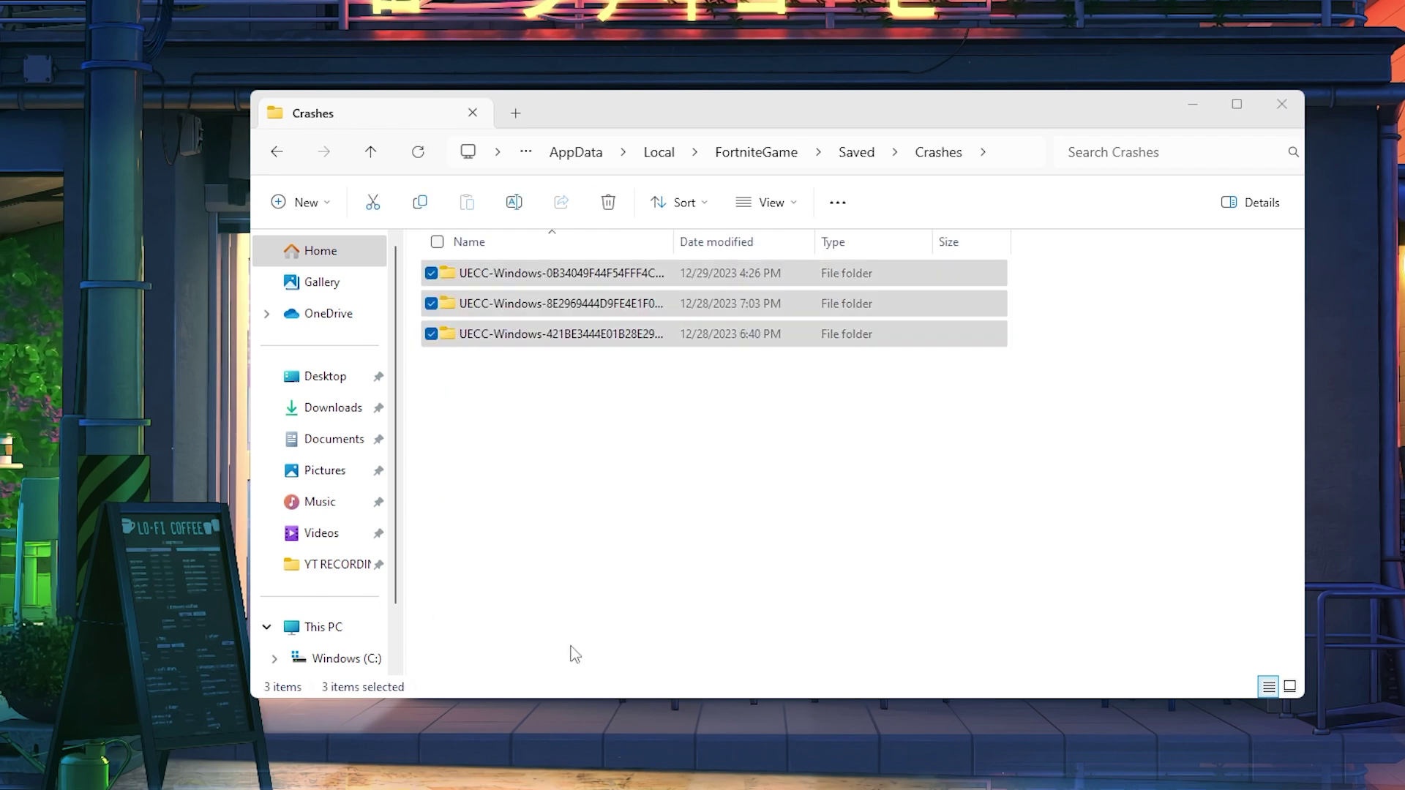
click(605, 203)
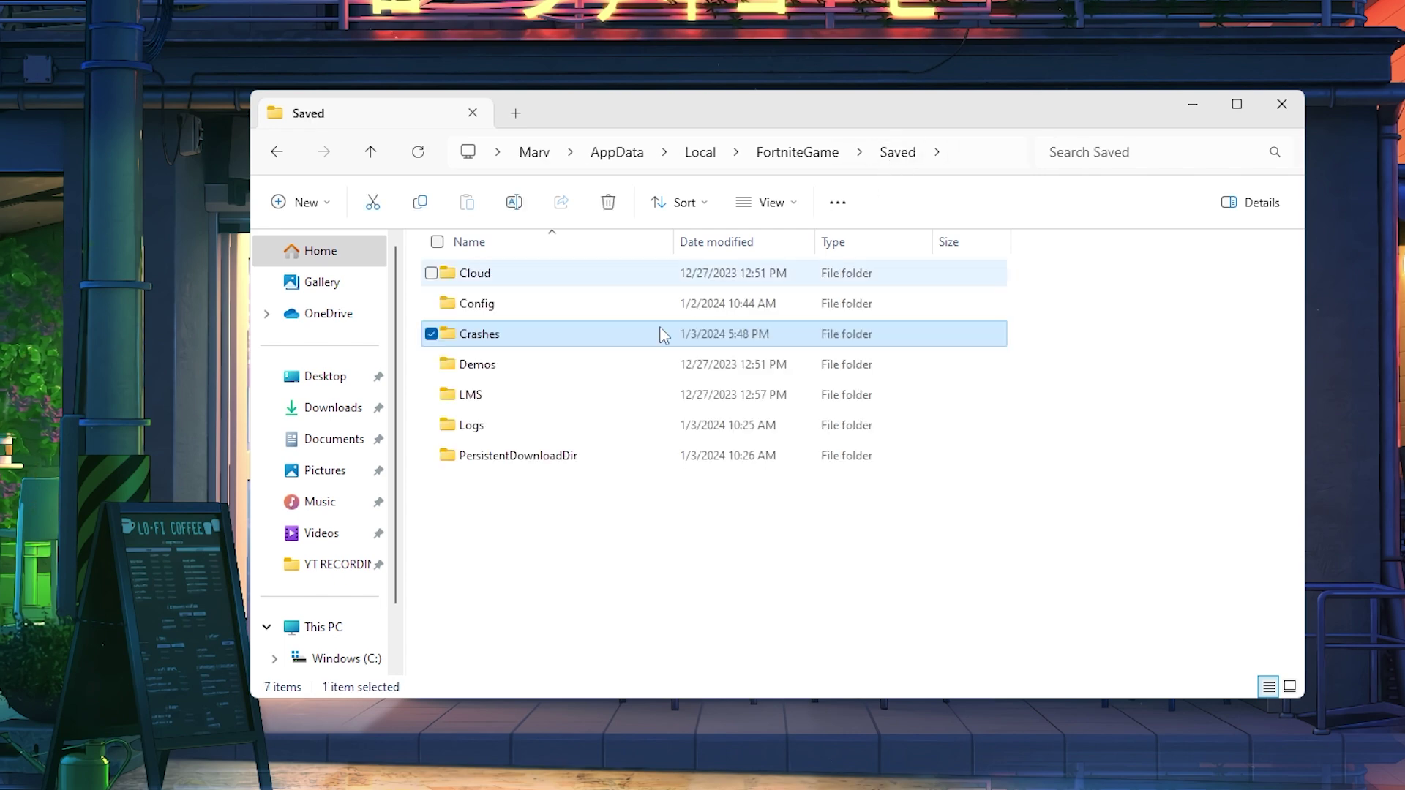
- Delete all the log files in Fortnite's Saved\Logs folder
double_click(479, 425)
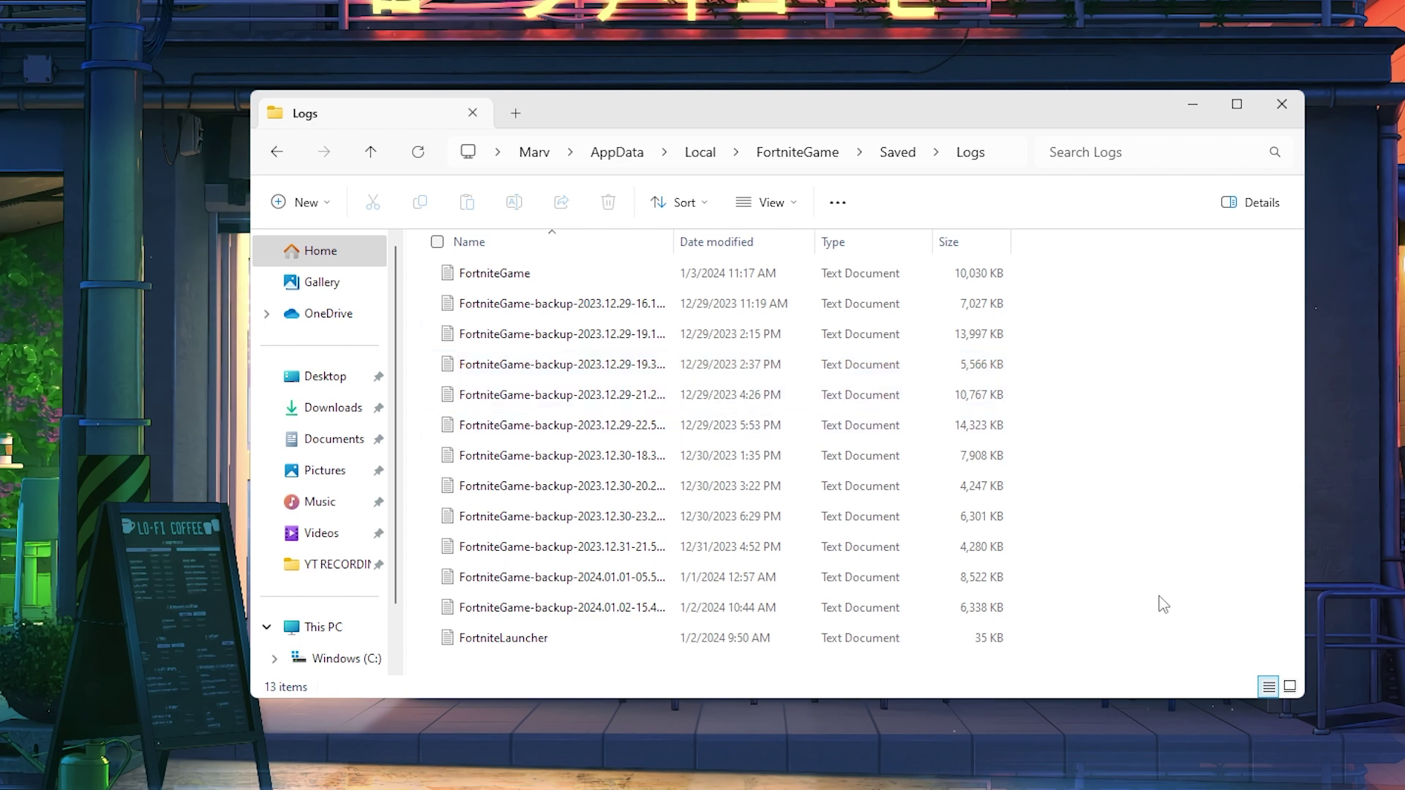
key(ctrl+a)
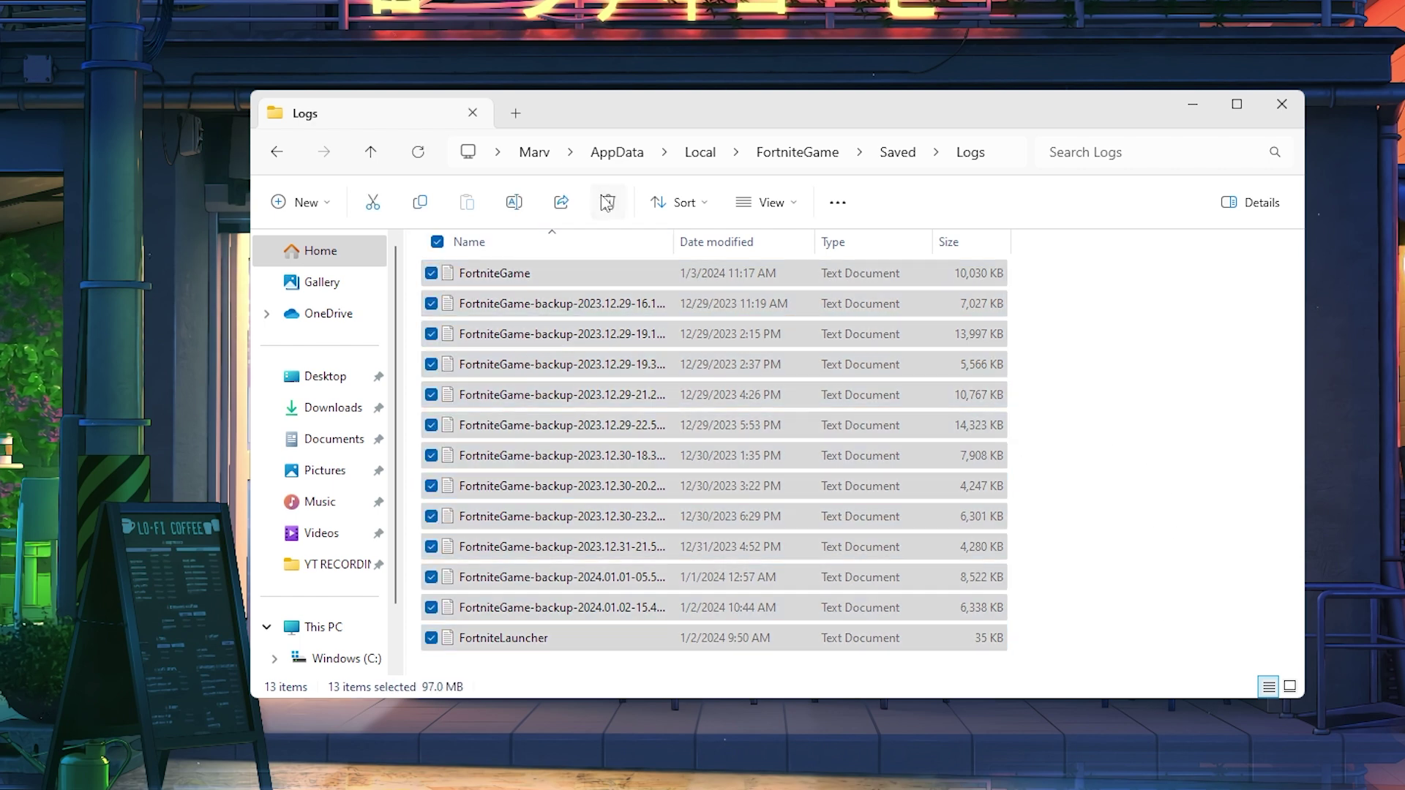
click(608, 202)
- Switch to the Epic Games Launcher settings, turn off Additional Command Line Arguments for Fortnite, and leave the settings
click(697, 775)
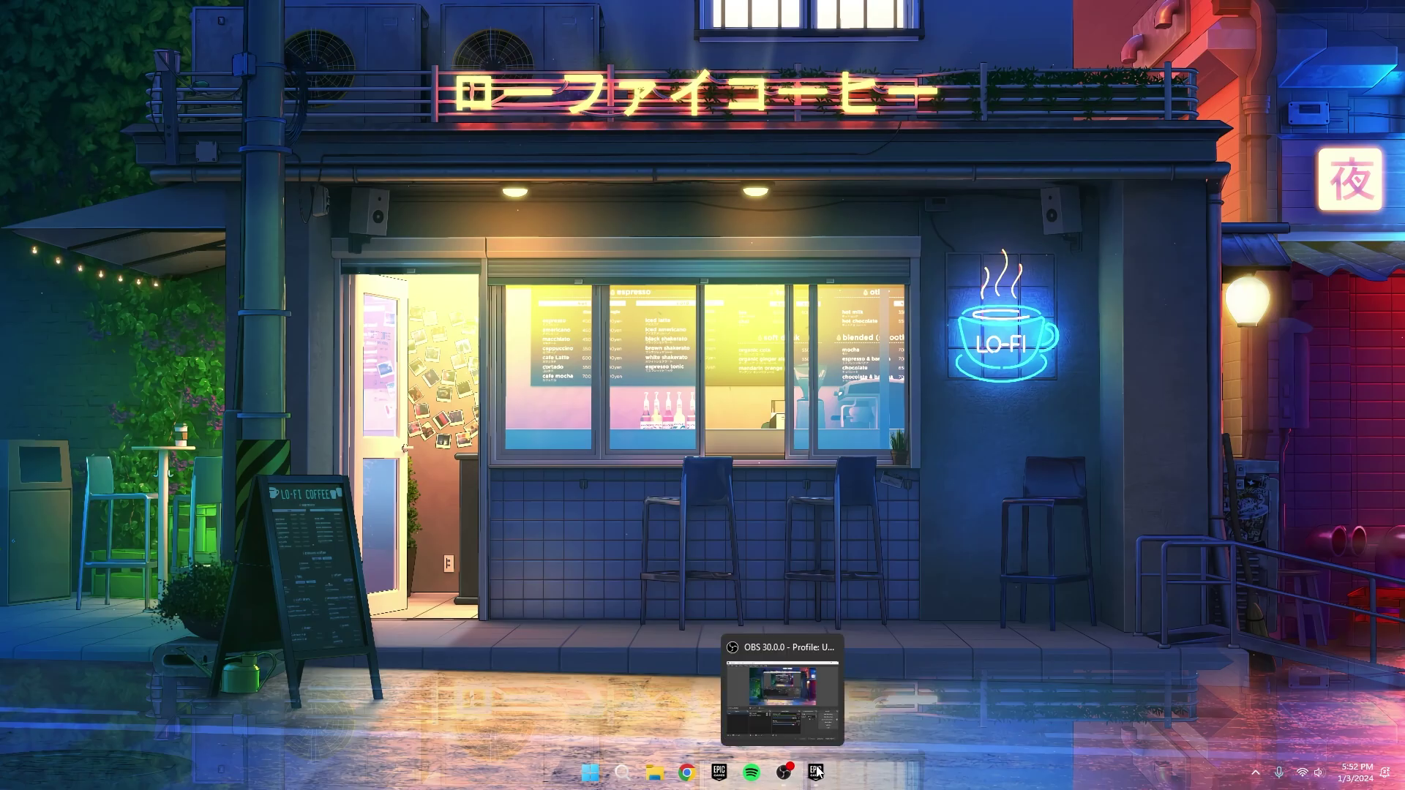
click(815, 772)
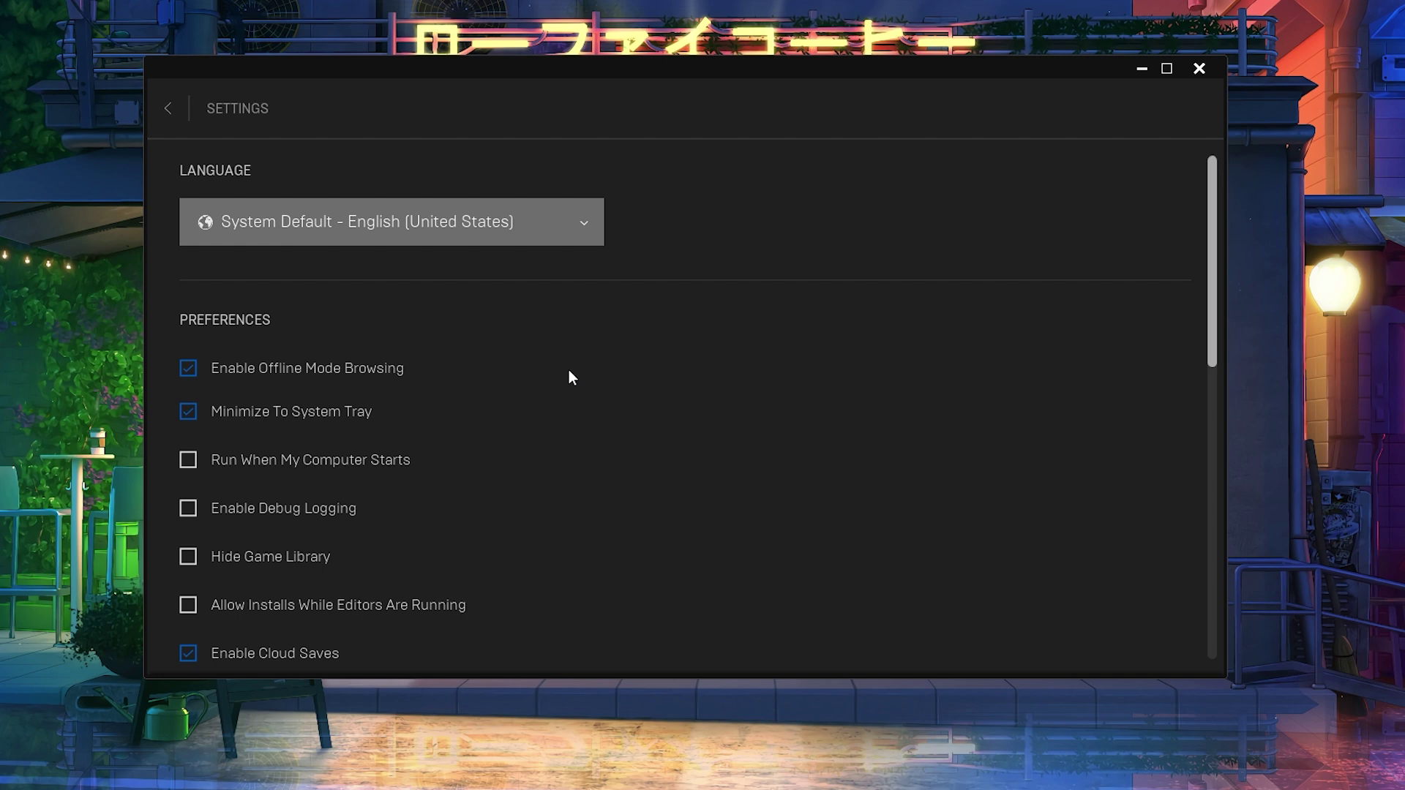
scroll(552, 341, down, 5)
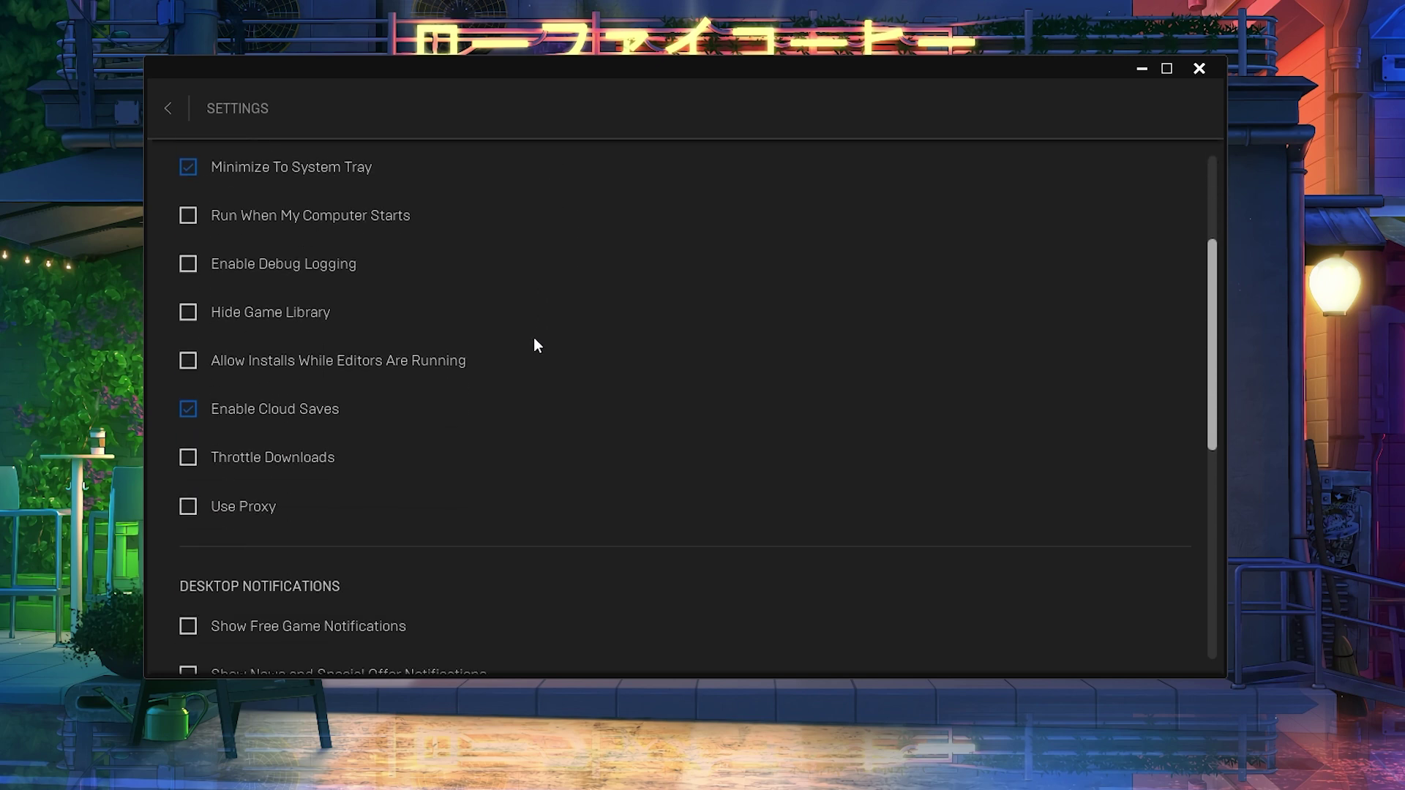
scroll(290, 415, down, 1)
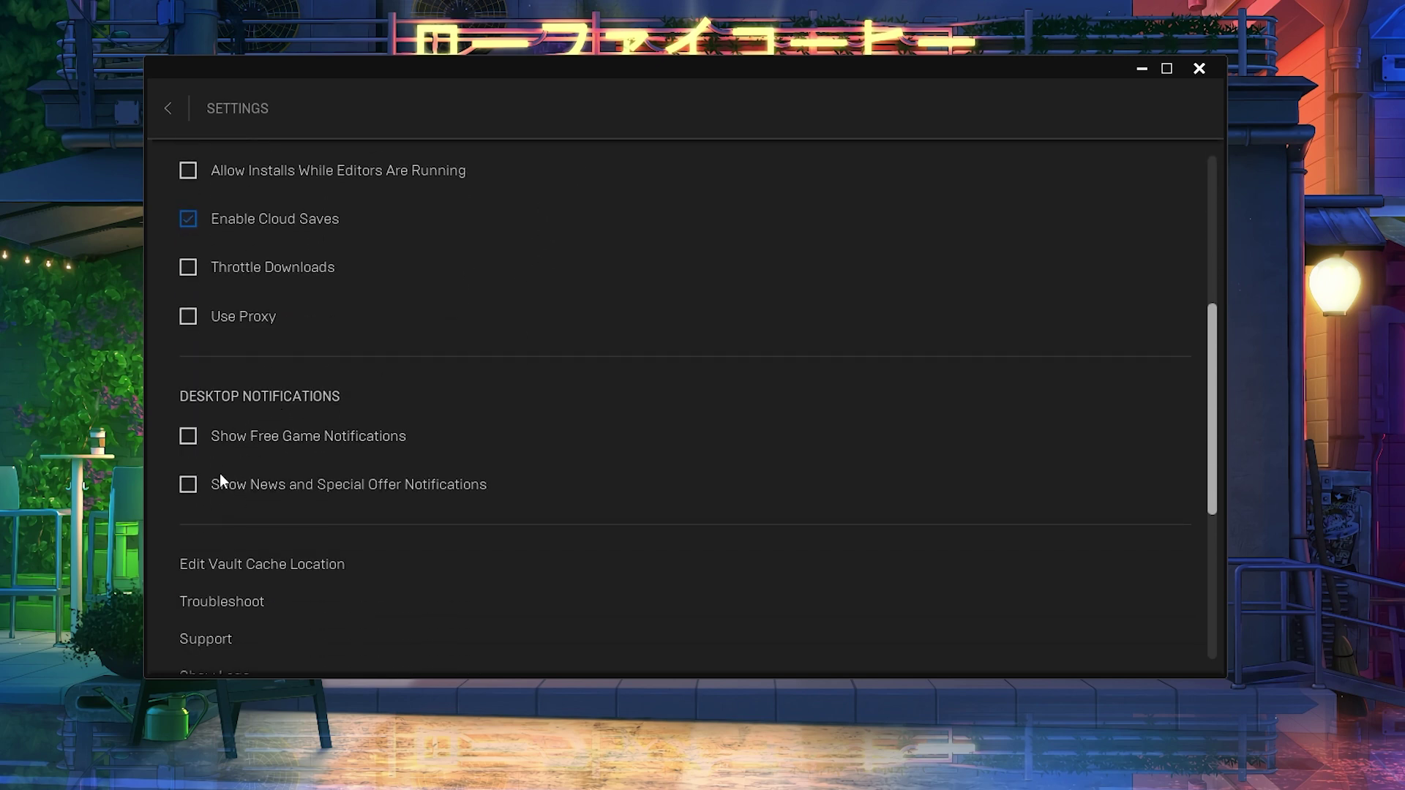
scroll(326, 446, up, 5)
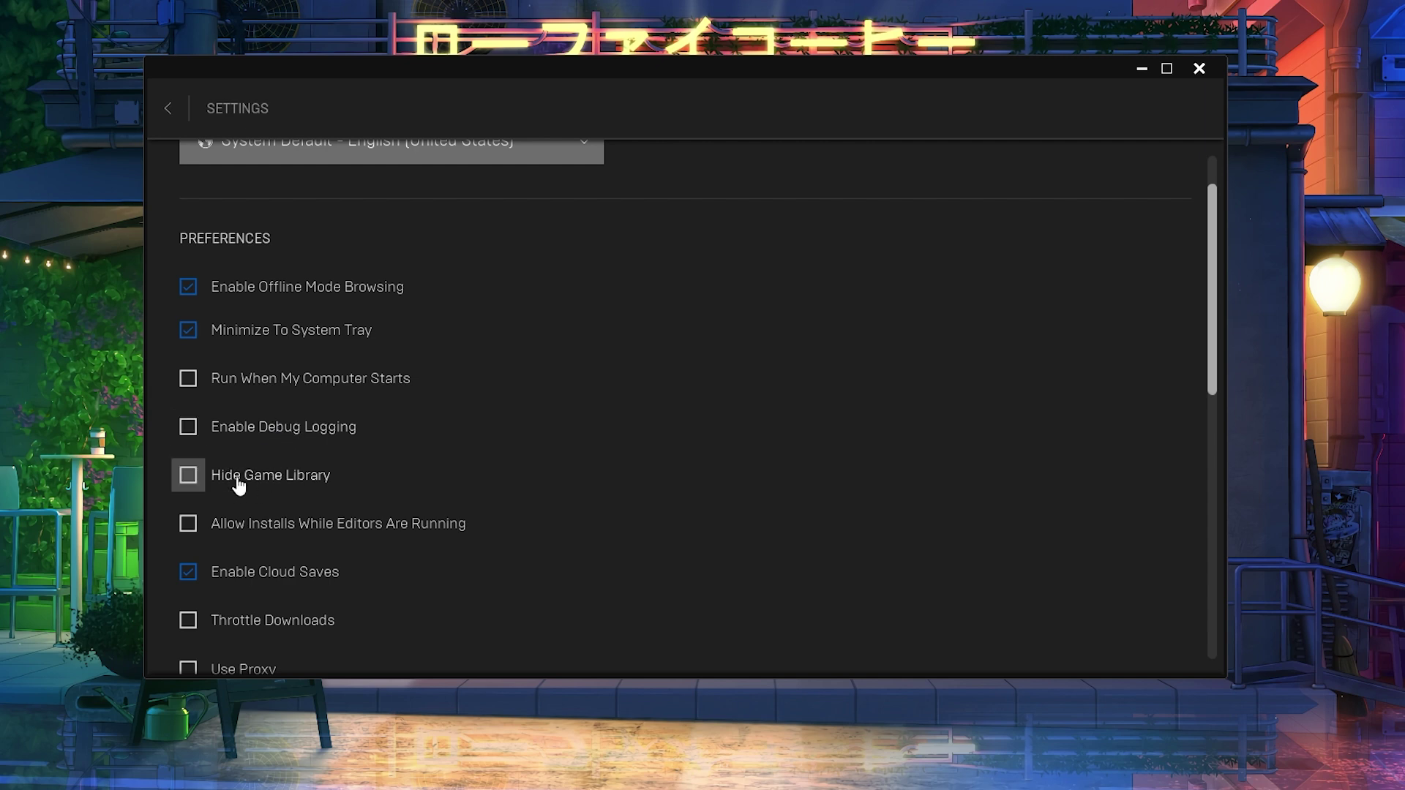
scroll(241, 481, down, 2)
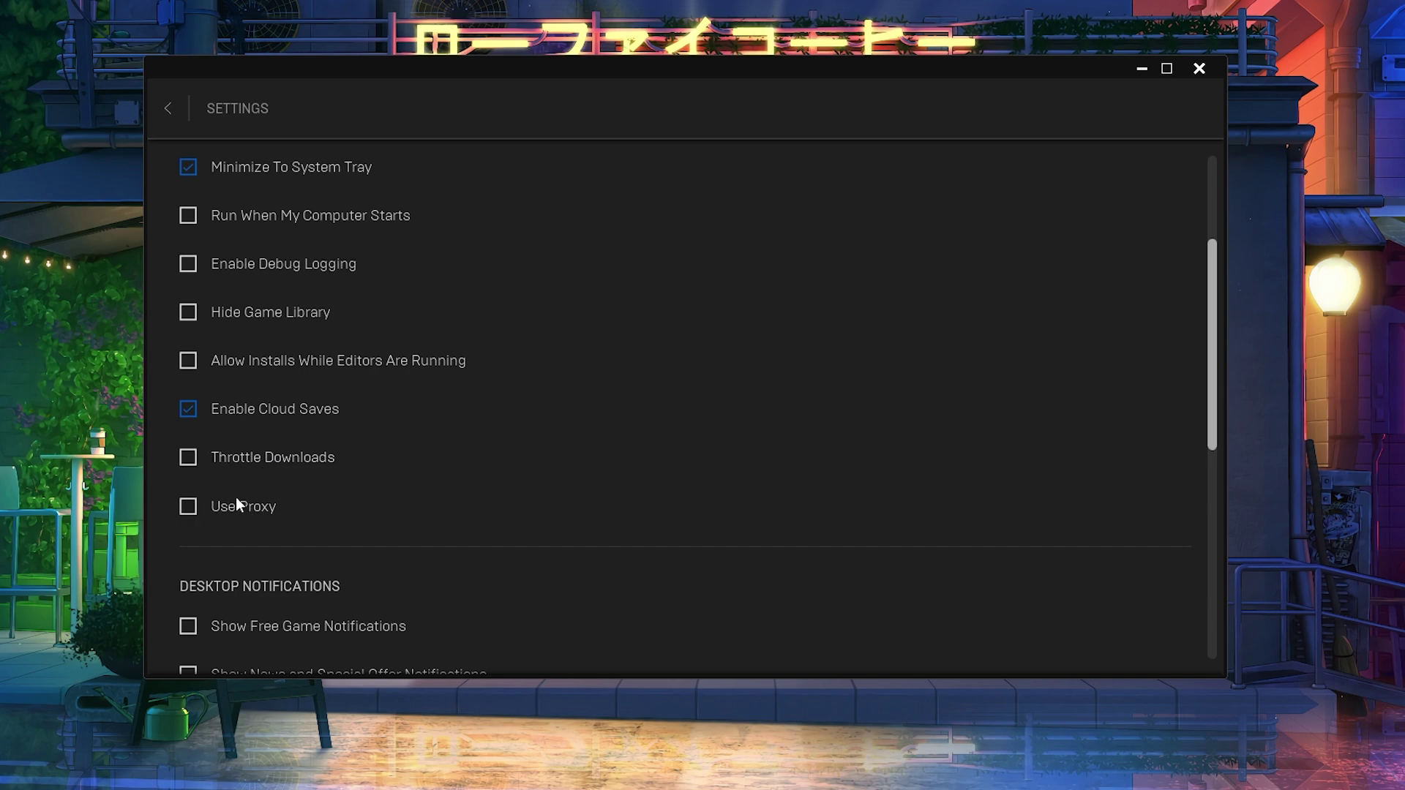
scroll(254, 498, down, 8)
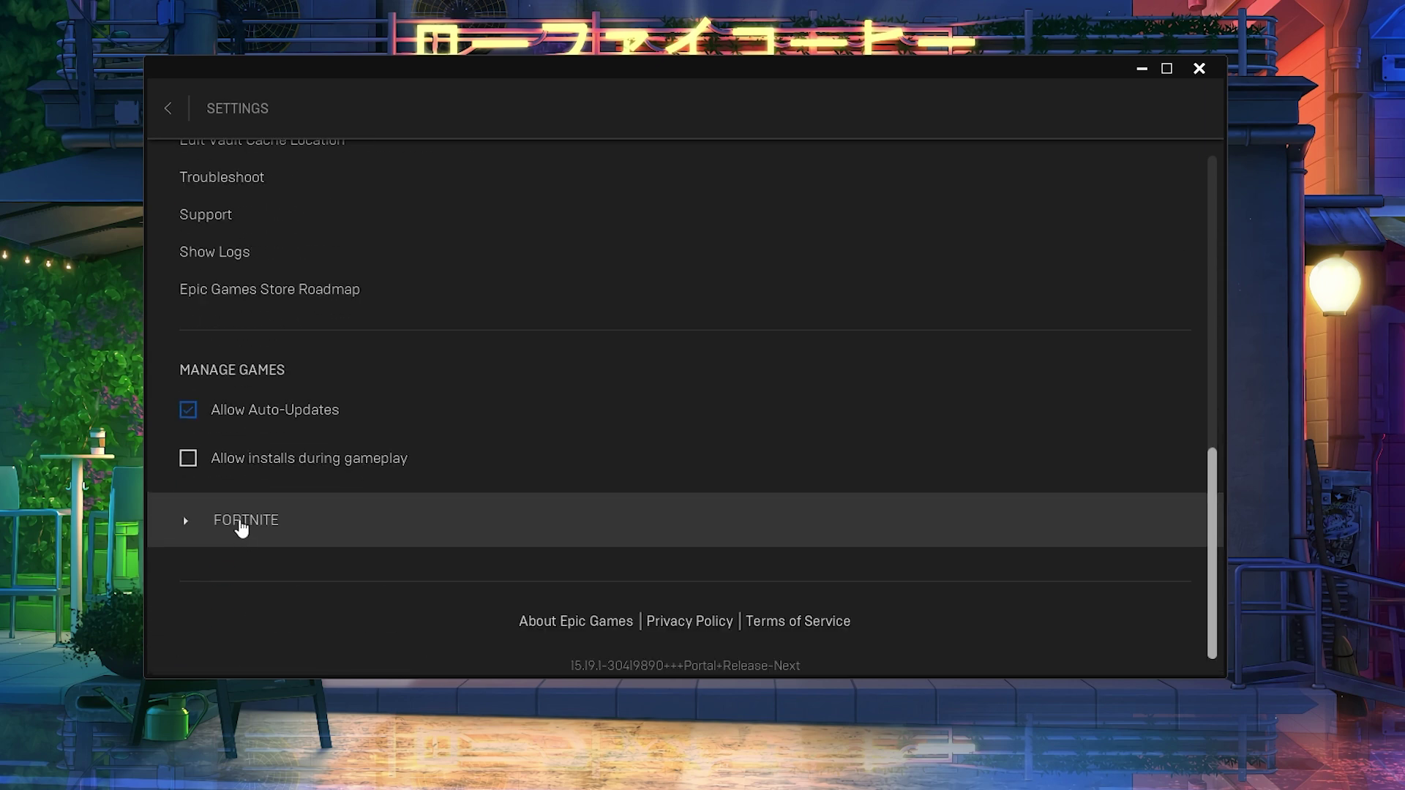
click(241, 522)
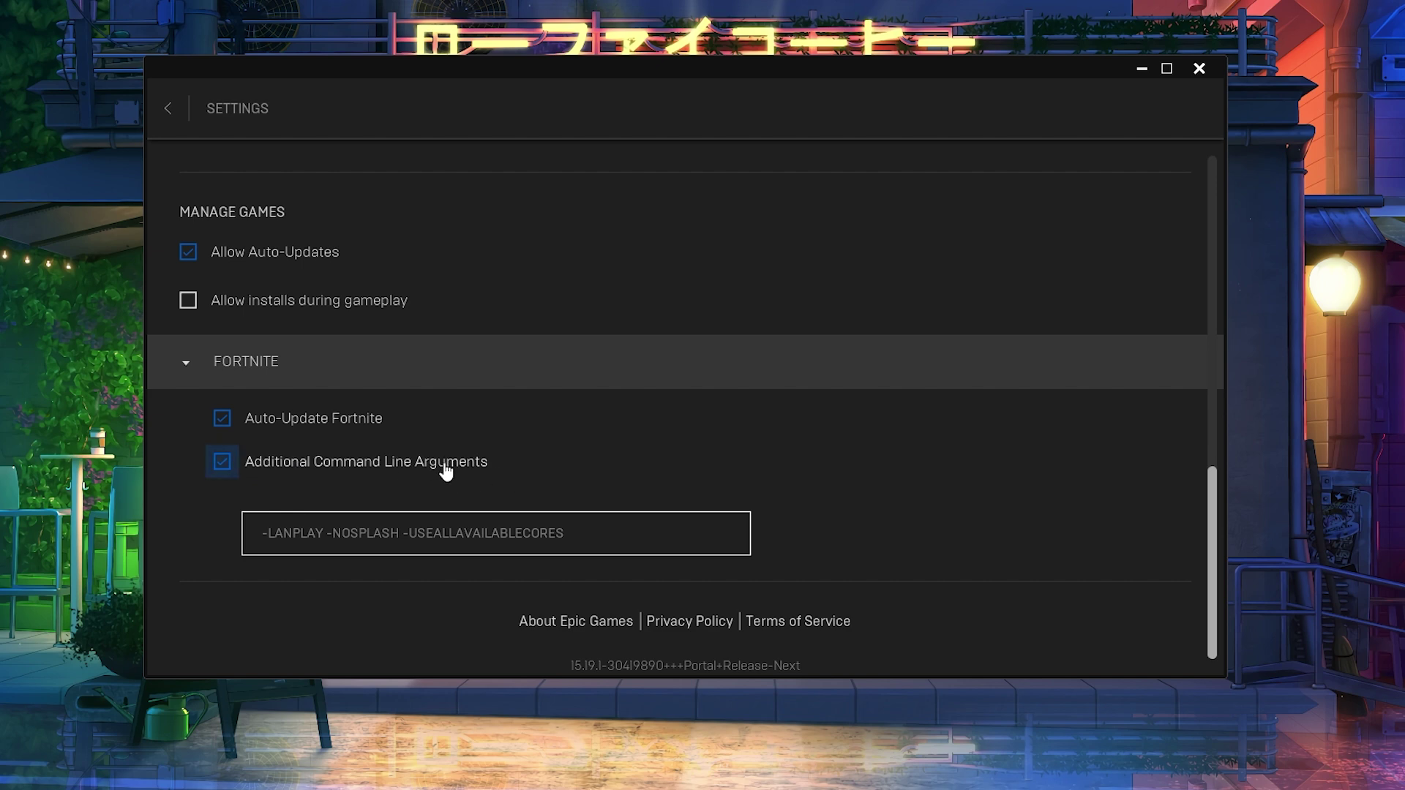
click(244, 473)
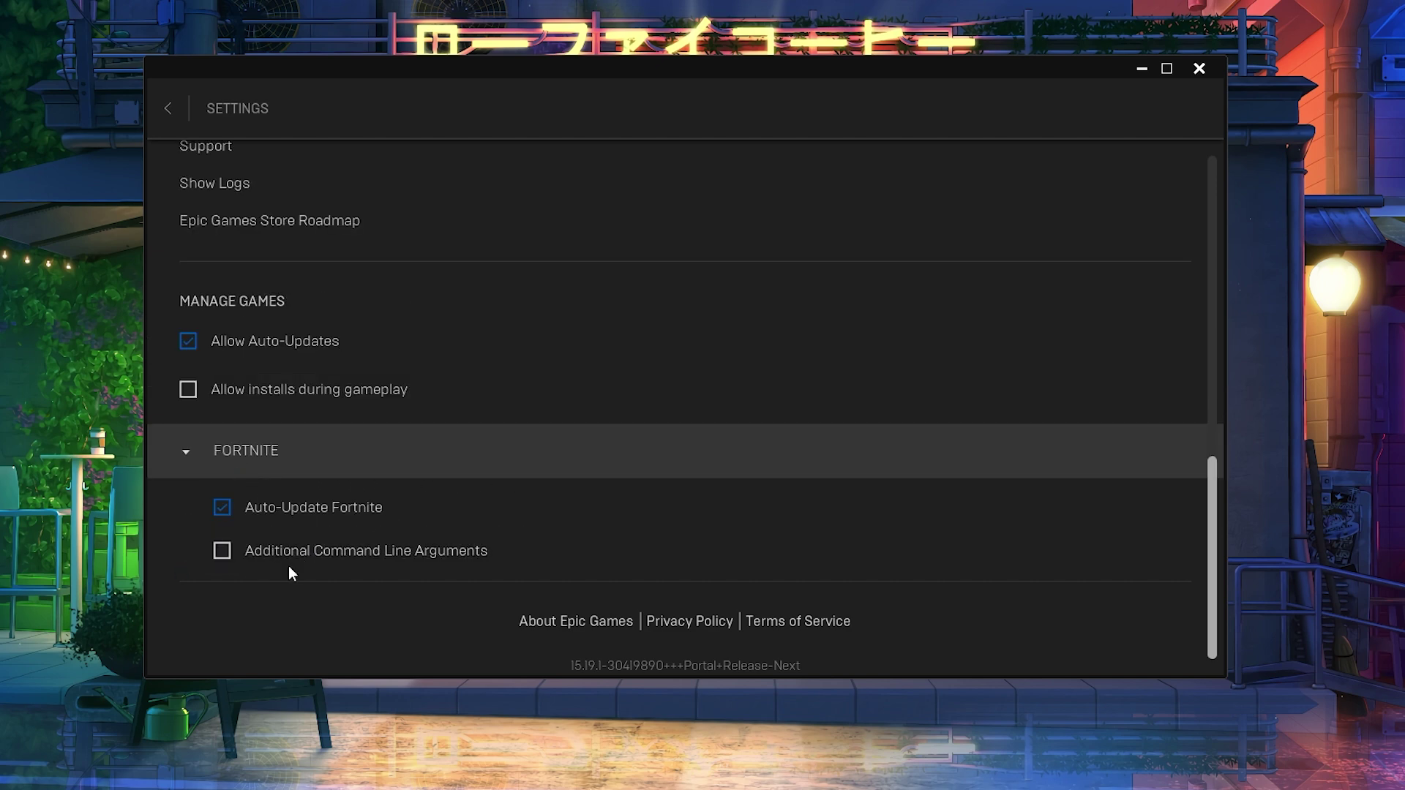
scroll(302, 556, up, 7)
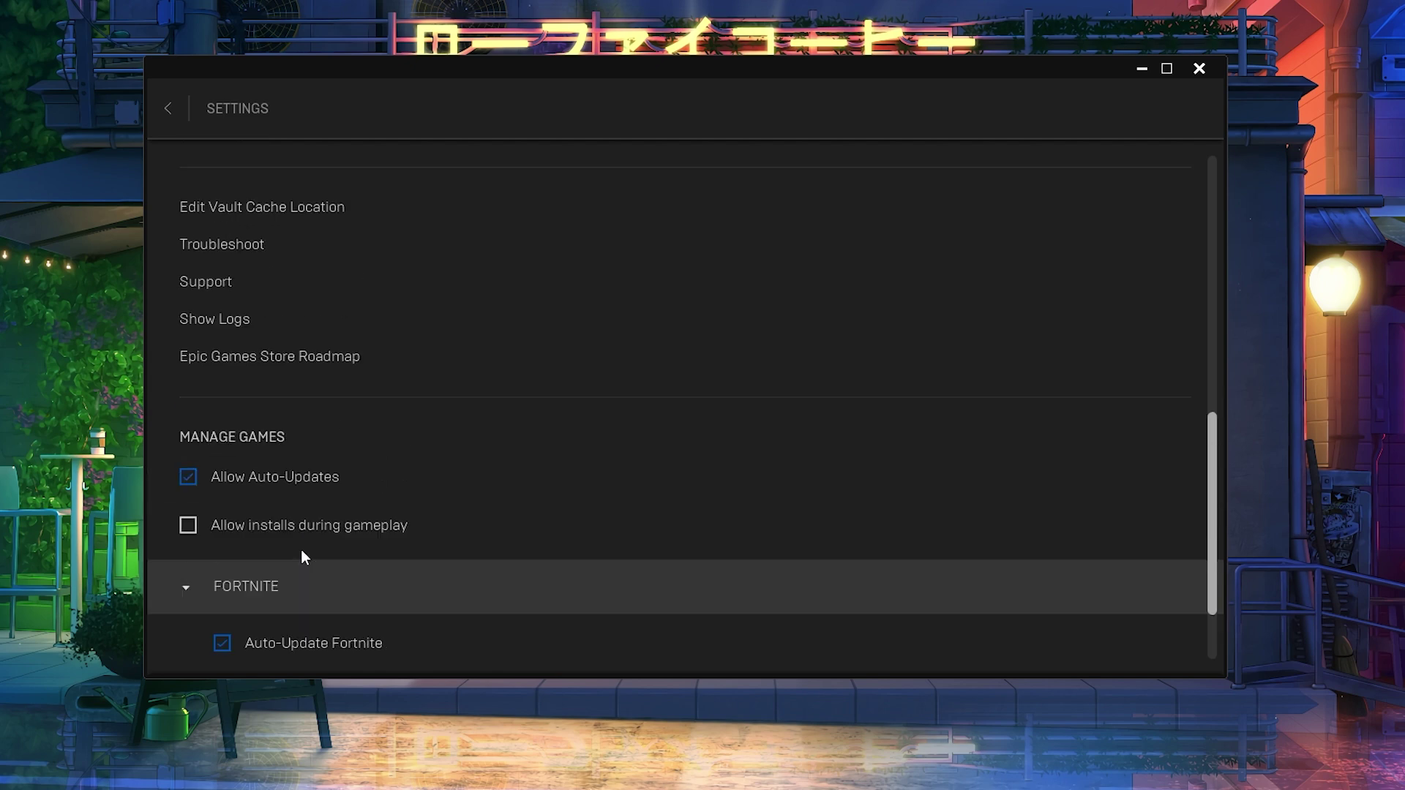
click(168, 110)
- Switch to File Explorer and go to the Program Files\Epic Games\Fortnite folder on the Windows (C:) drive
click(471, 538)
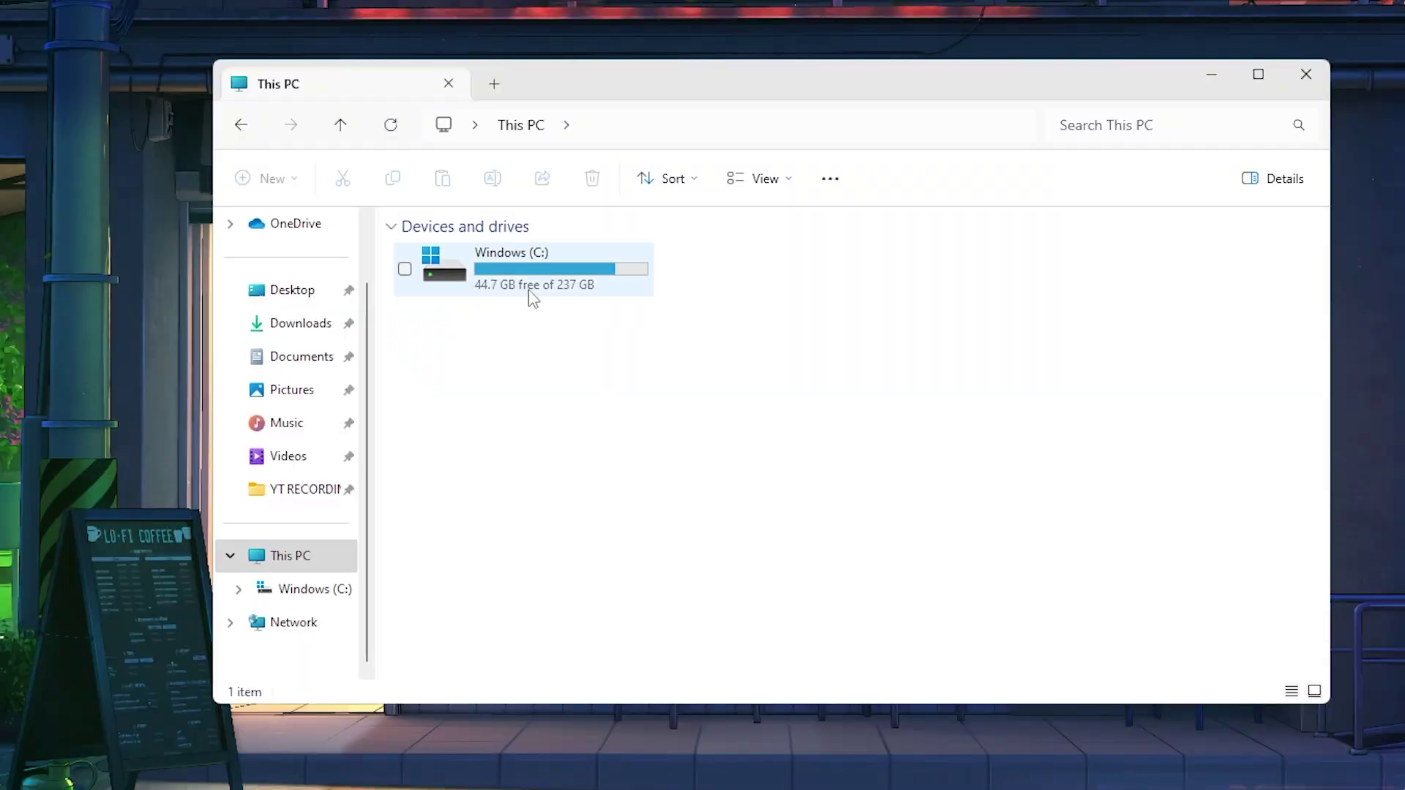
double_click(558, 267)
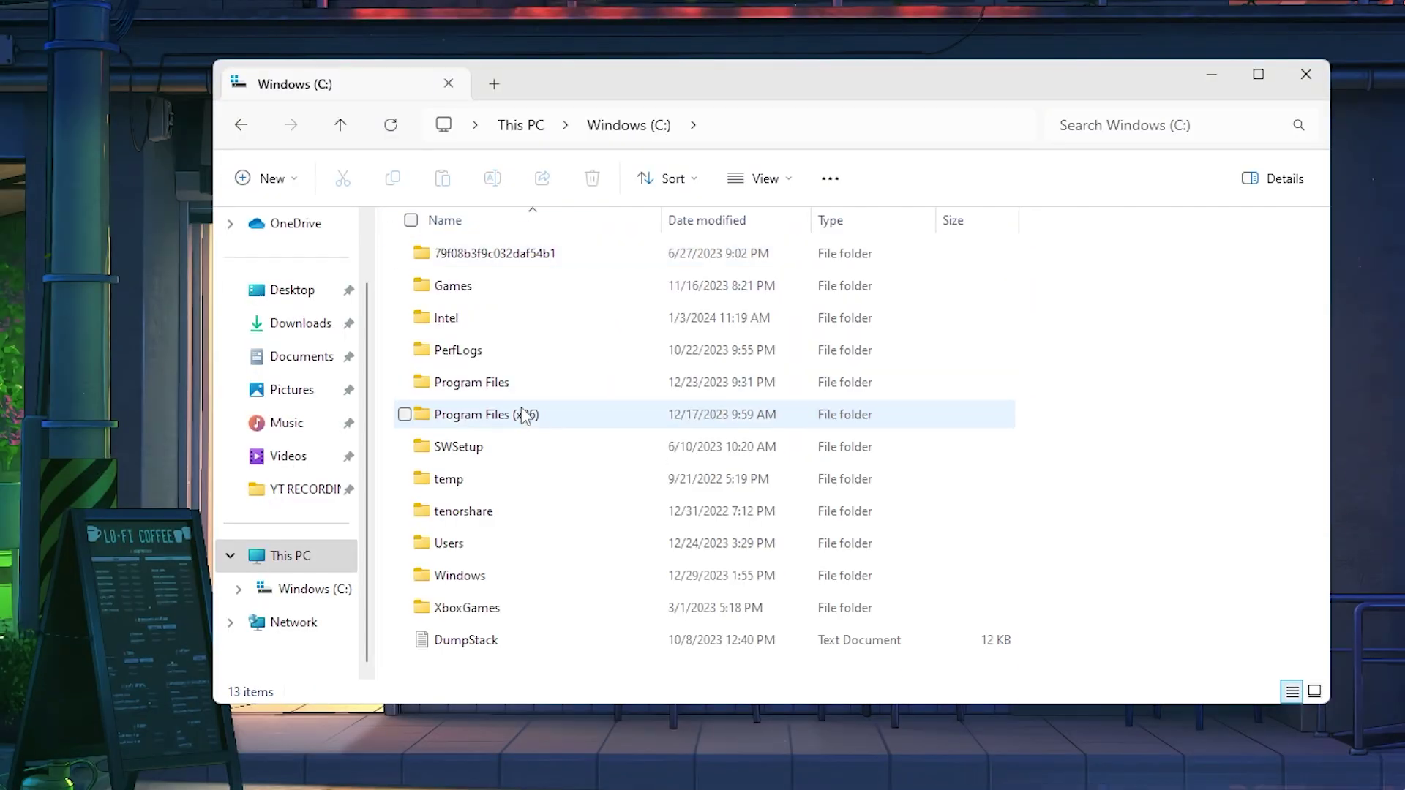
click(542, 387)
double_click(541, 386)
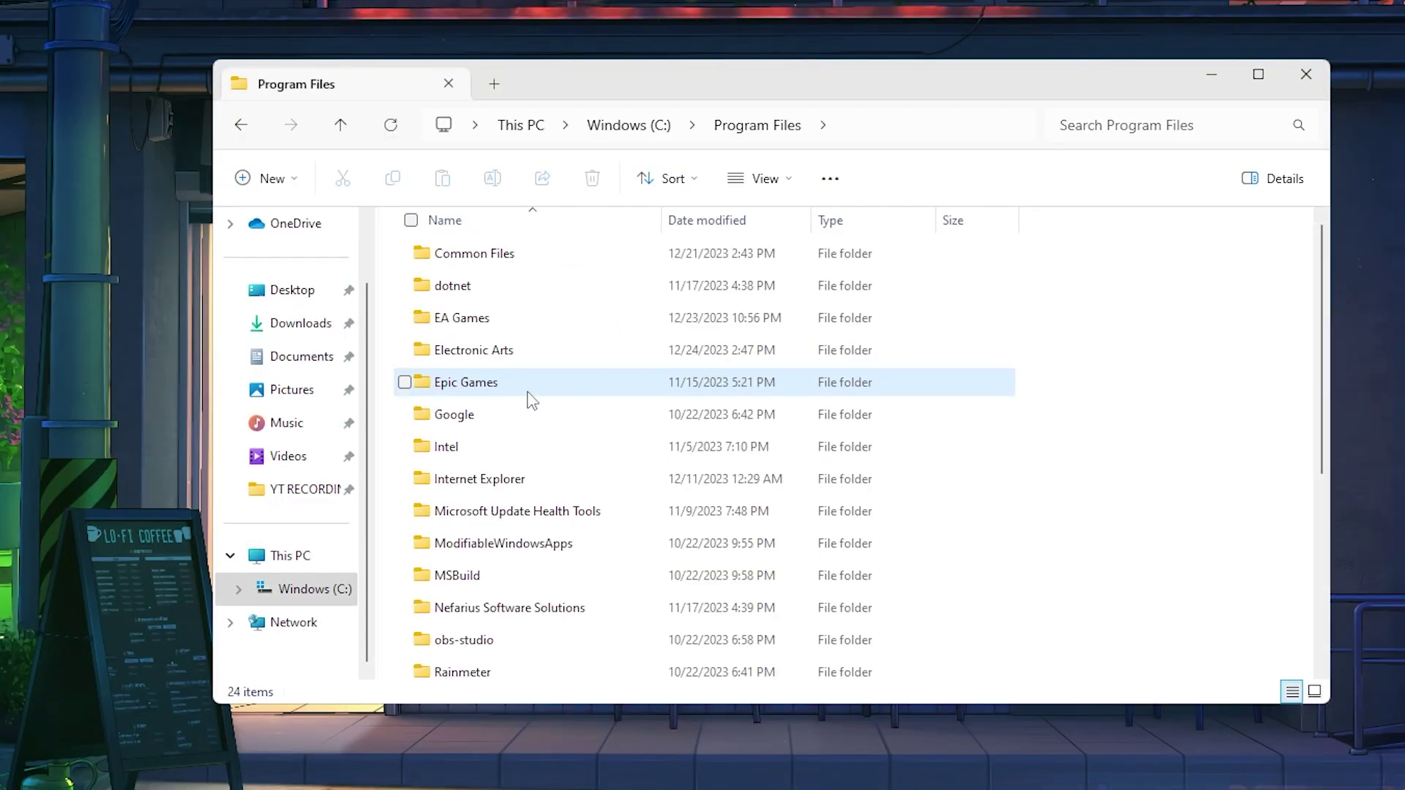
double_click(528, 393)
double_click(528, 264)
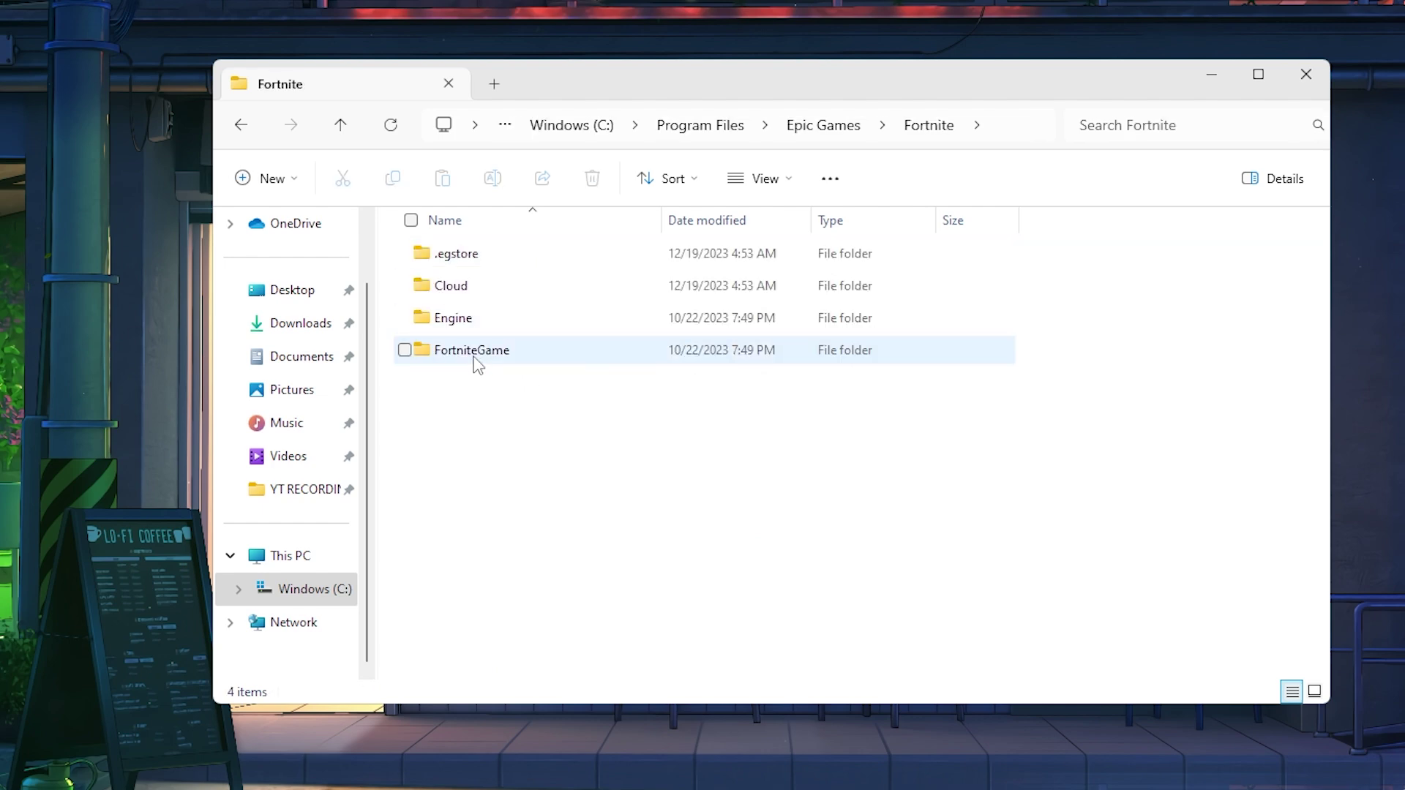
- Go to FortniteGame\Binaries\Win64\BattlEye and select the Install_BattlEye batch file
double_click(473, 353)
double_click(515, 265)
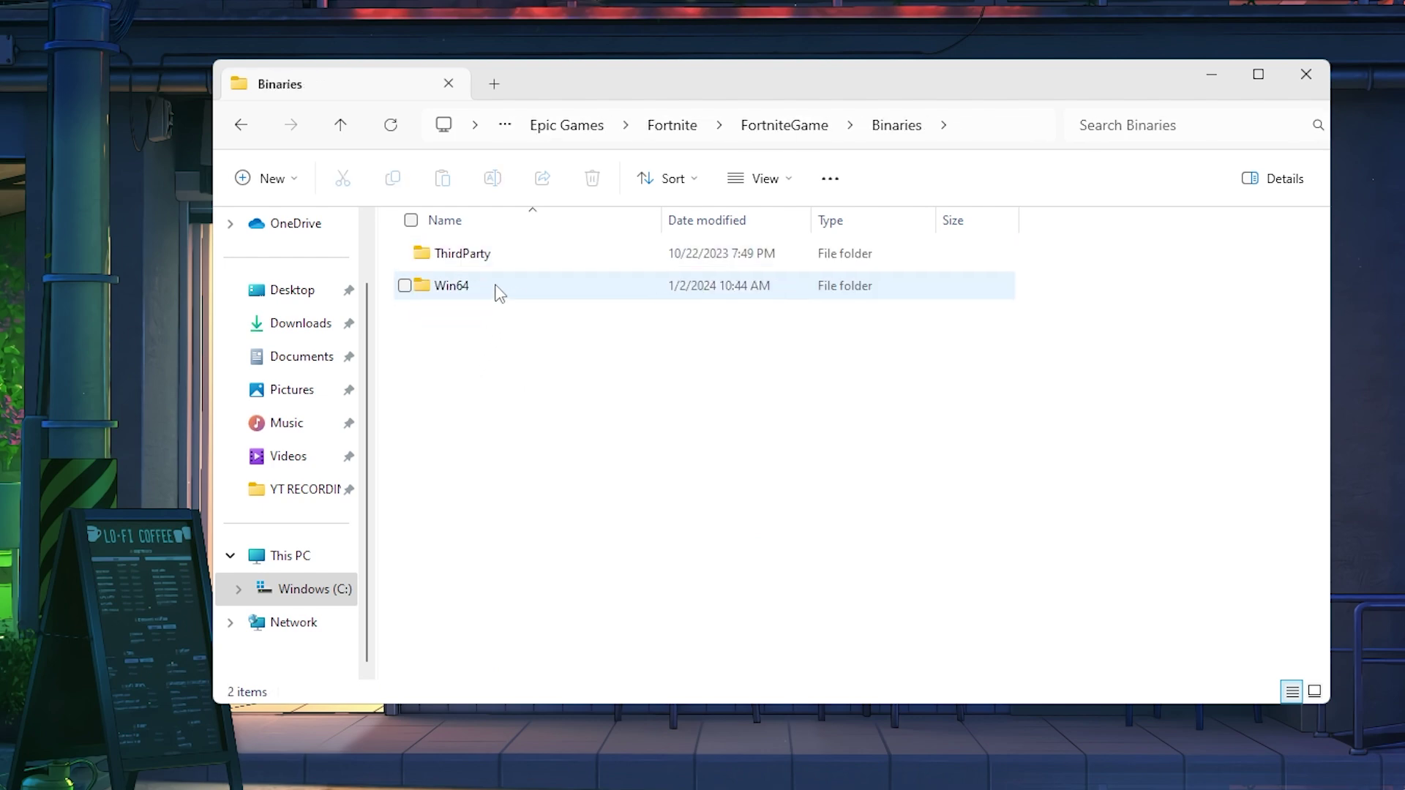
double_click(492, 287)
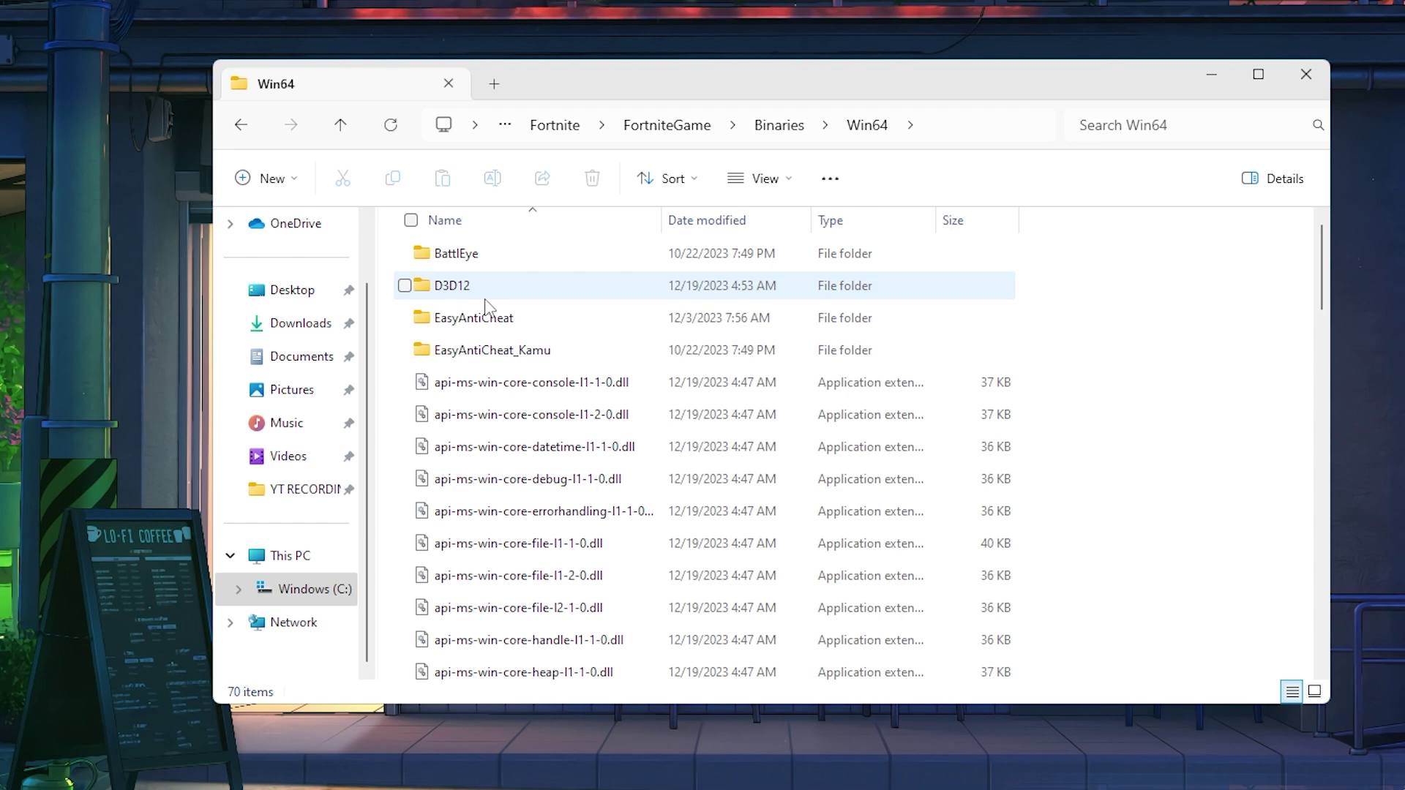
double_click(500, 260)
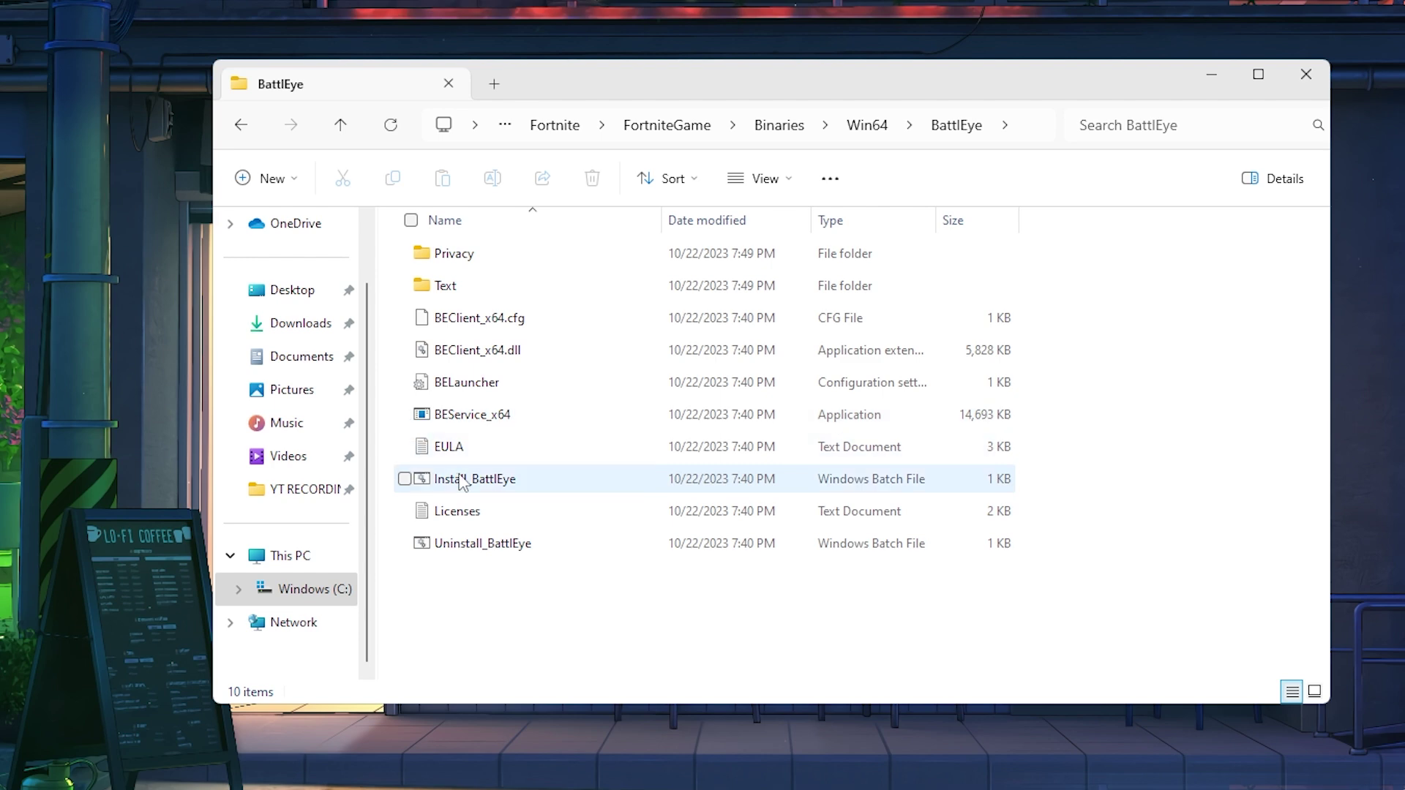
click(508, 487)
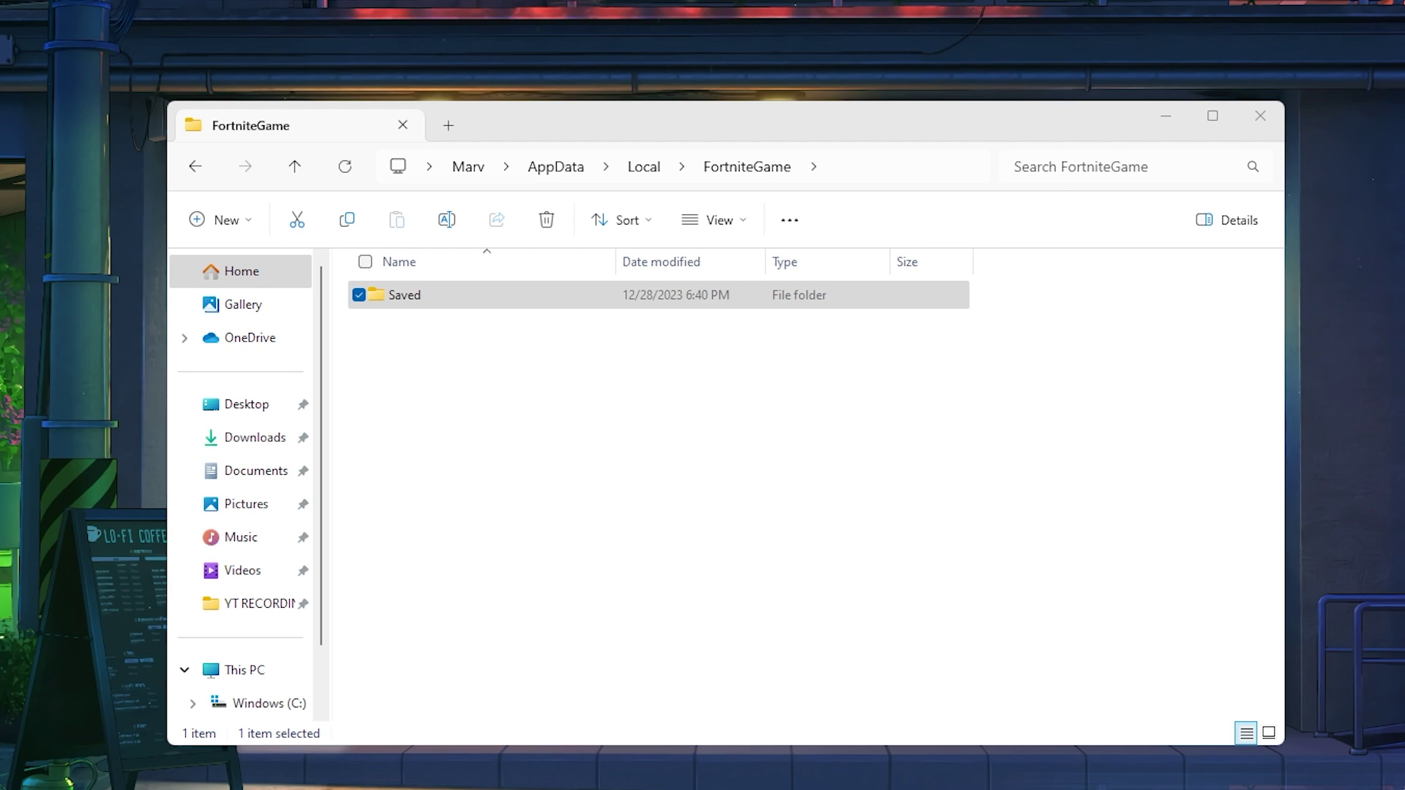
- Delete all folders inside Saved\Config\CrashReportClient in the local AppData FortniteGame folder
double_click(455, 300)
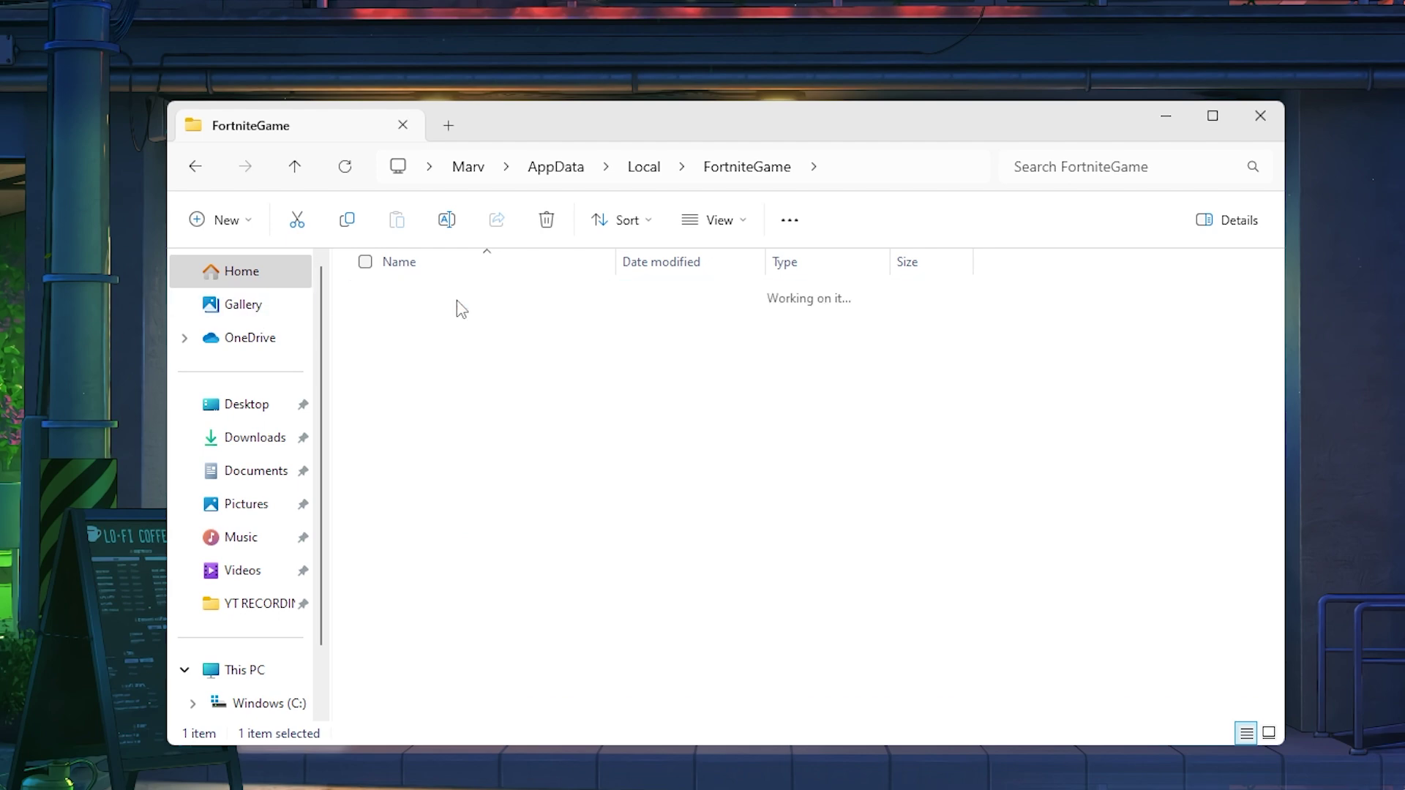
double_click(446, 326)
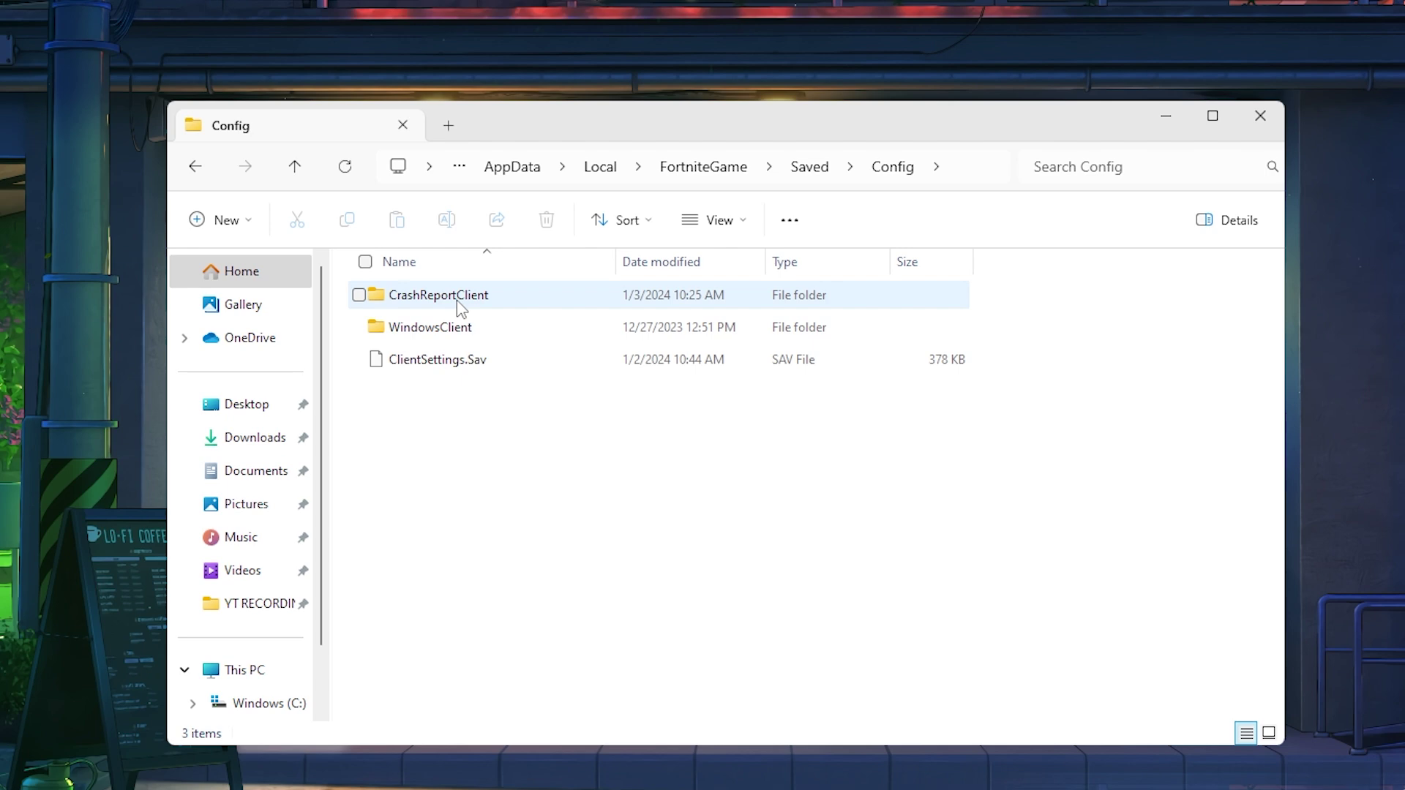
double_click(459, 300)
drag(641, 430, 495, 288)
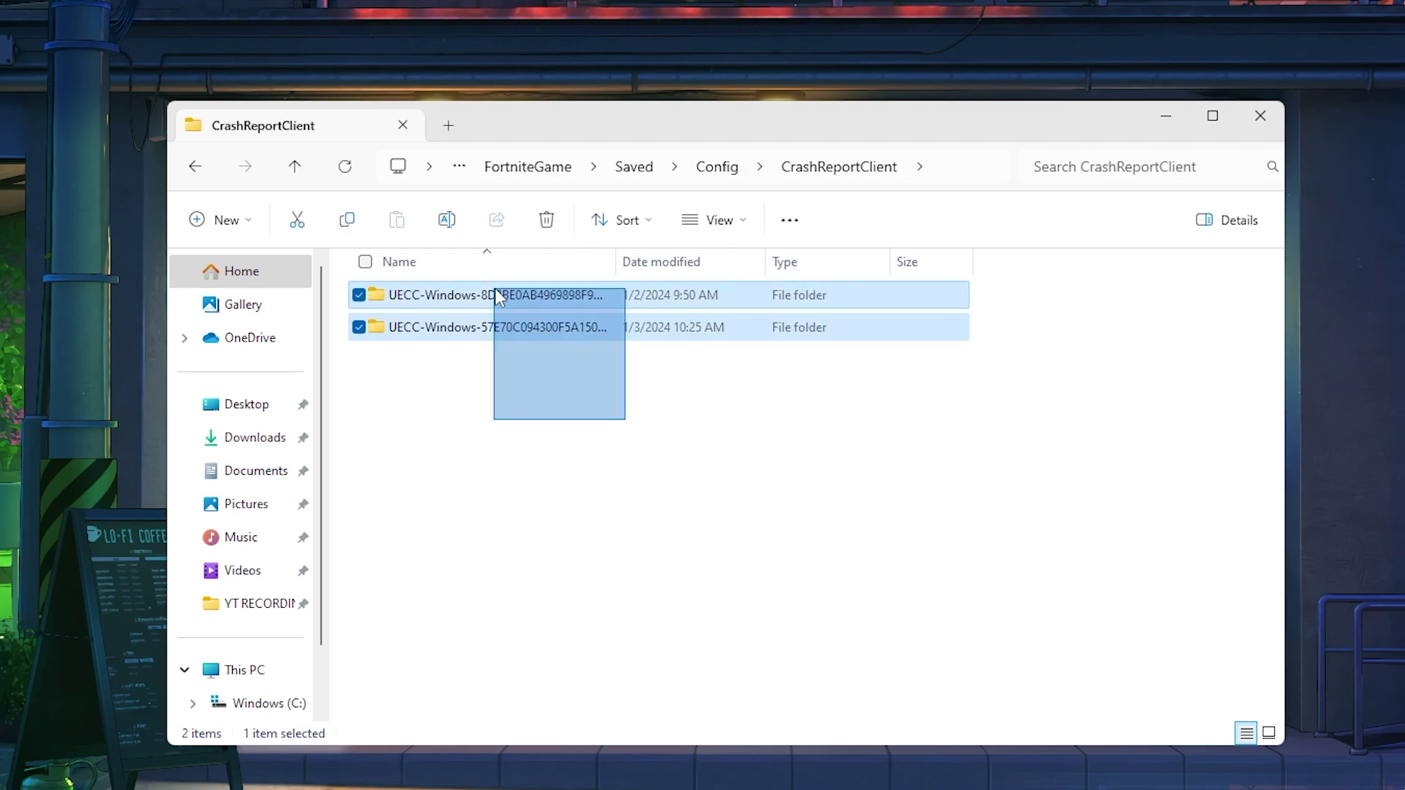
click(547, 220)
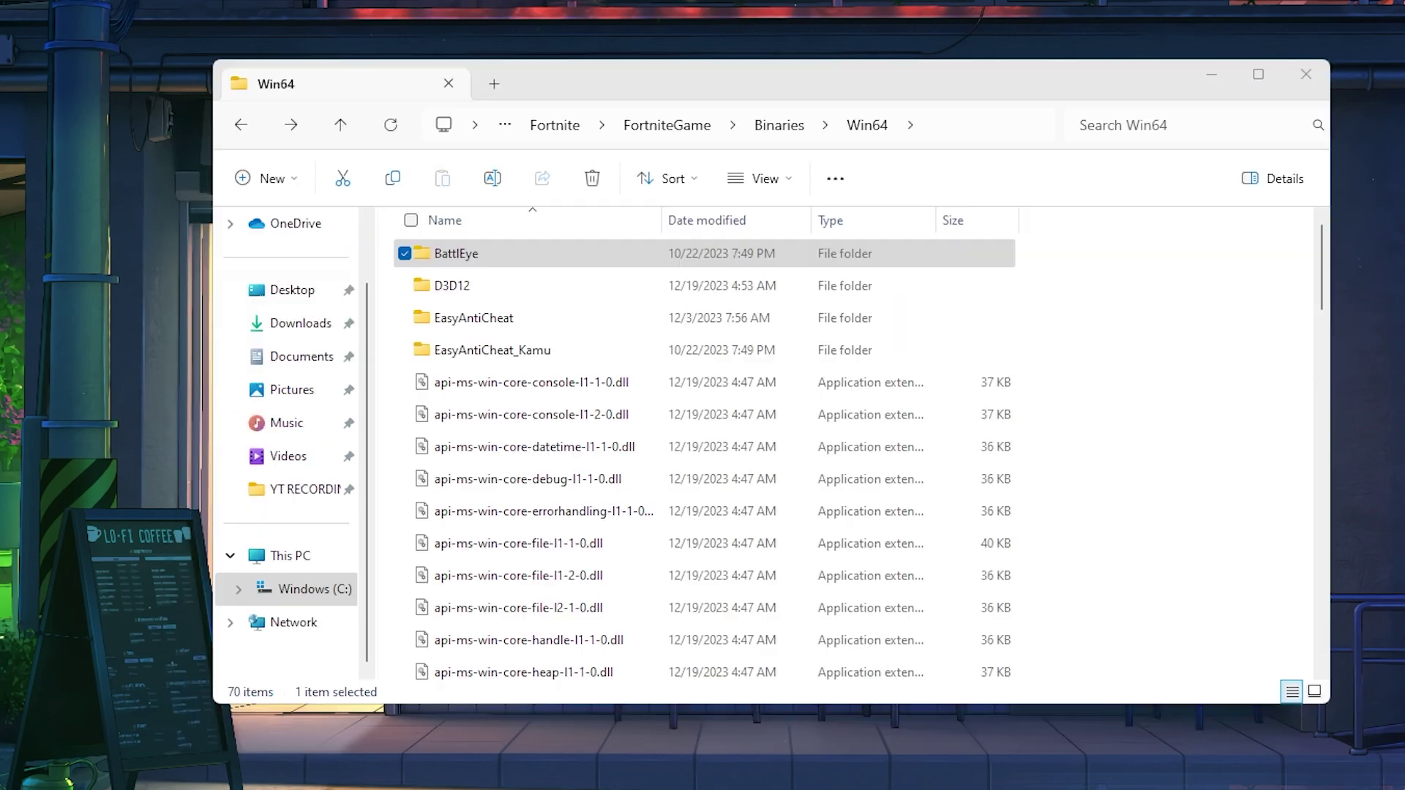
- Open the compatibility properties of FortniteClient-Win64-Shipping in the Win64 folder and turn on Disable fullscreen optimizations
scroll(805, 505, down, 12)
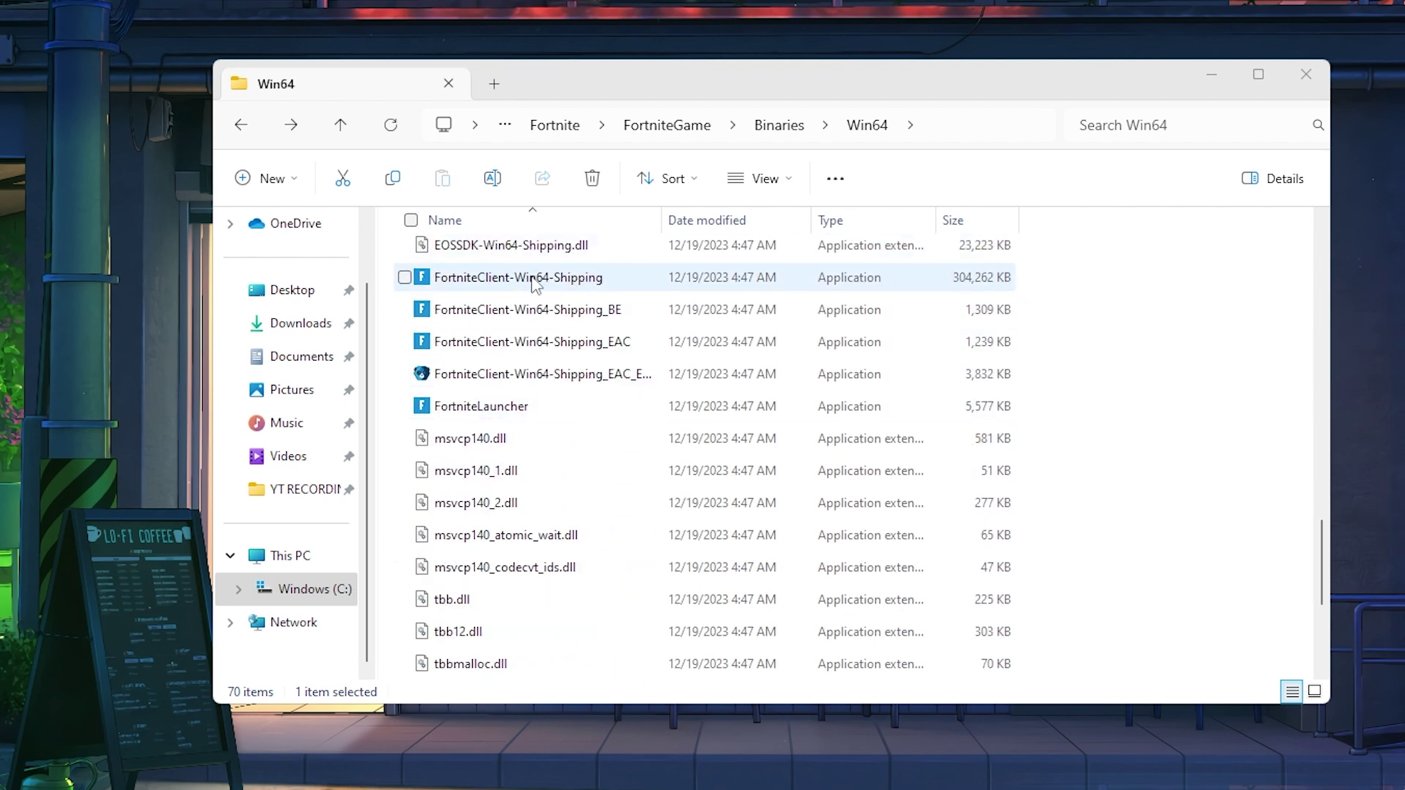
click(534, 284)
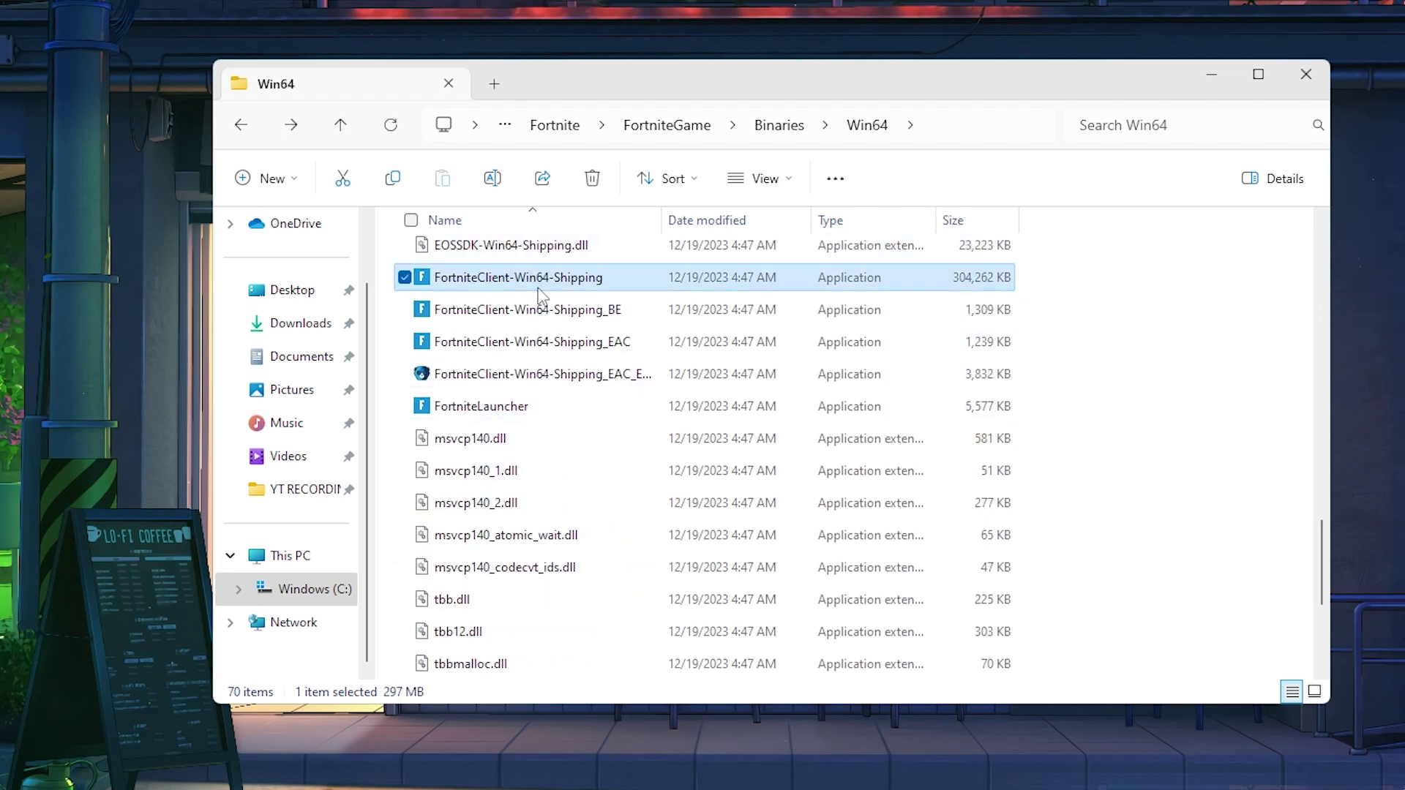
right_click(595, 284)
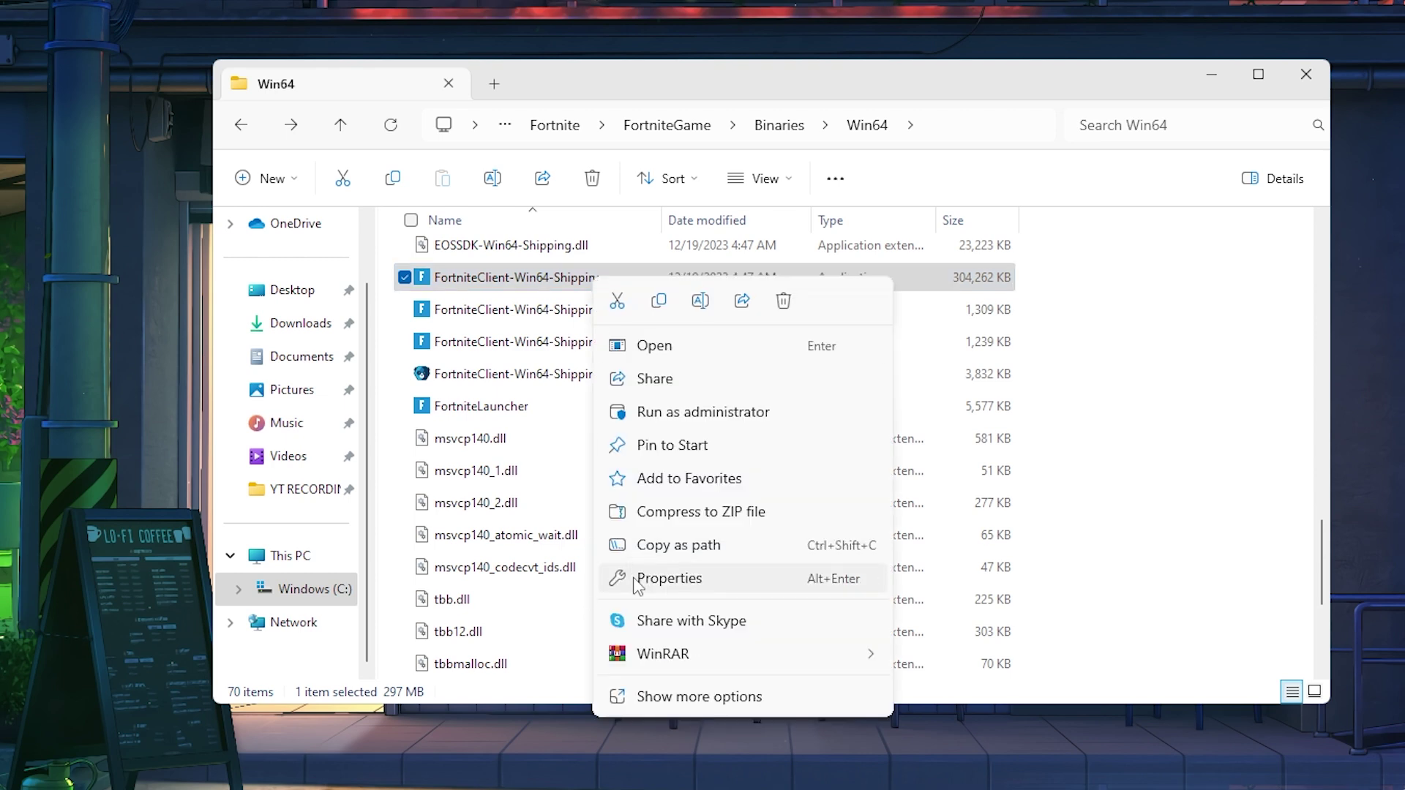
click(658, 578)
click(780, 346)
drag(787, 307, 690, 161)
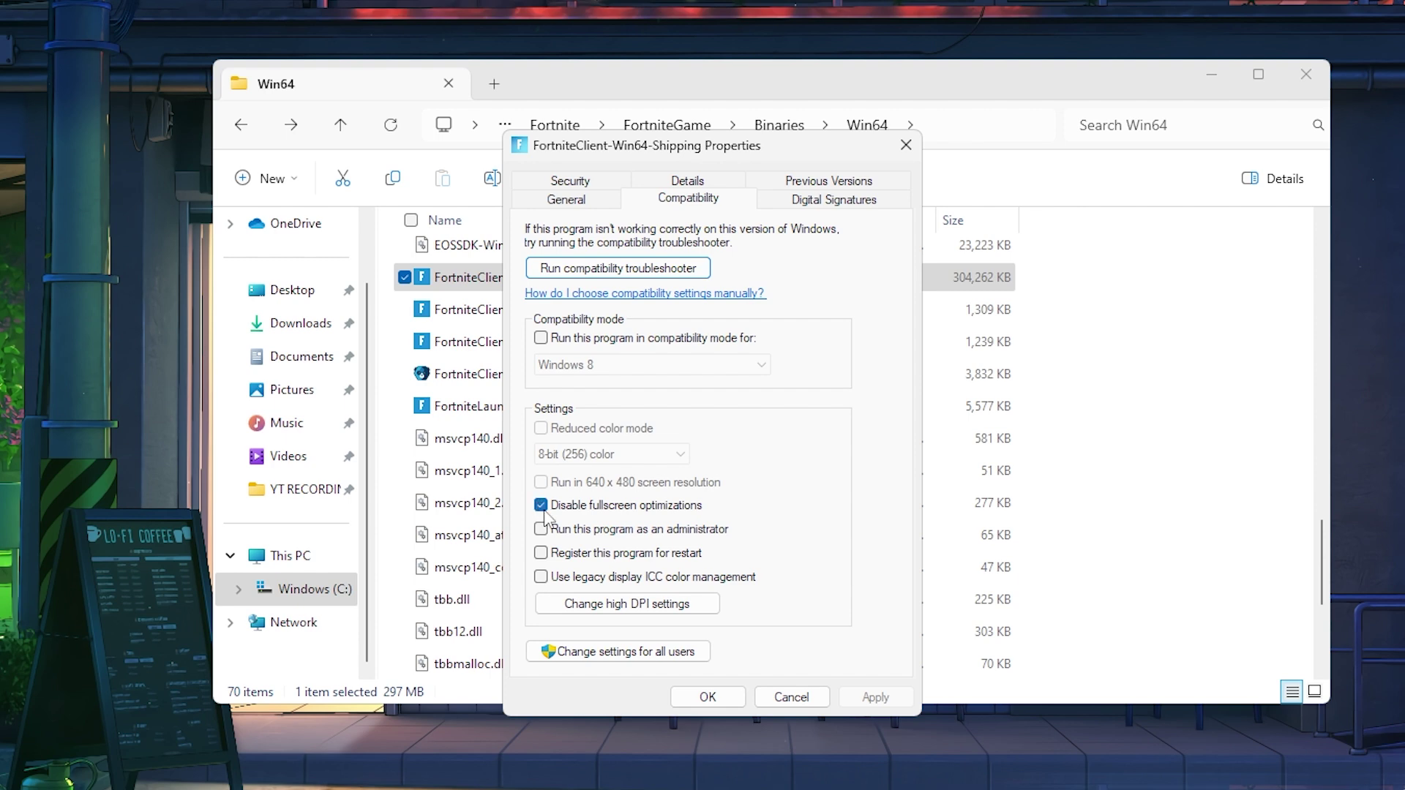
- Override the executable's high DPI scaling behavior with scaling performed by Application, and confirm its properties
click(575, 604)
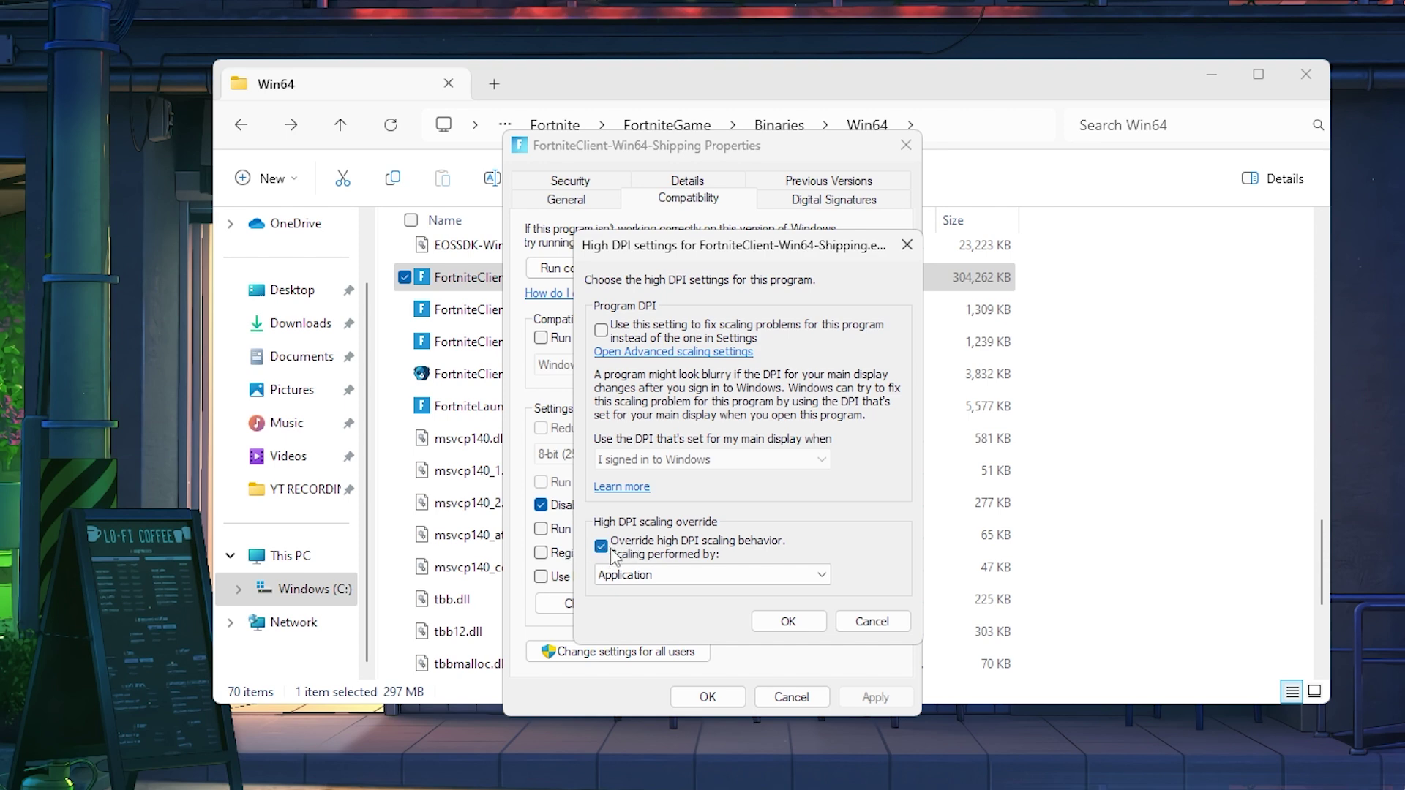
click(764, 620)
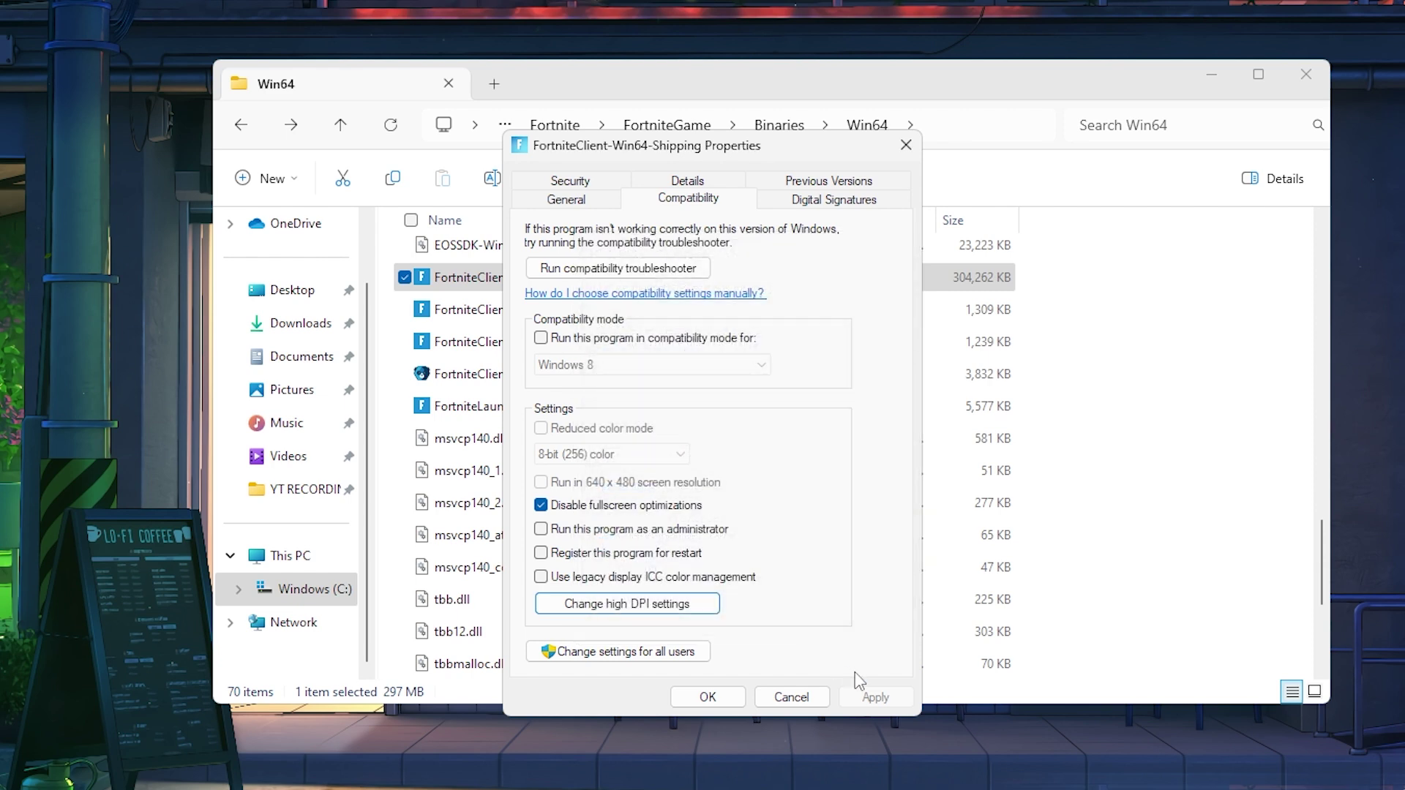
click(704, 698)
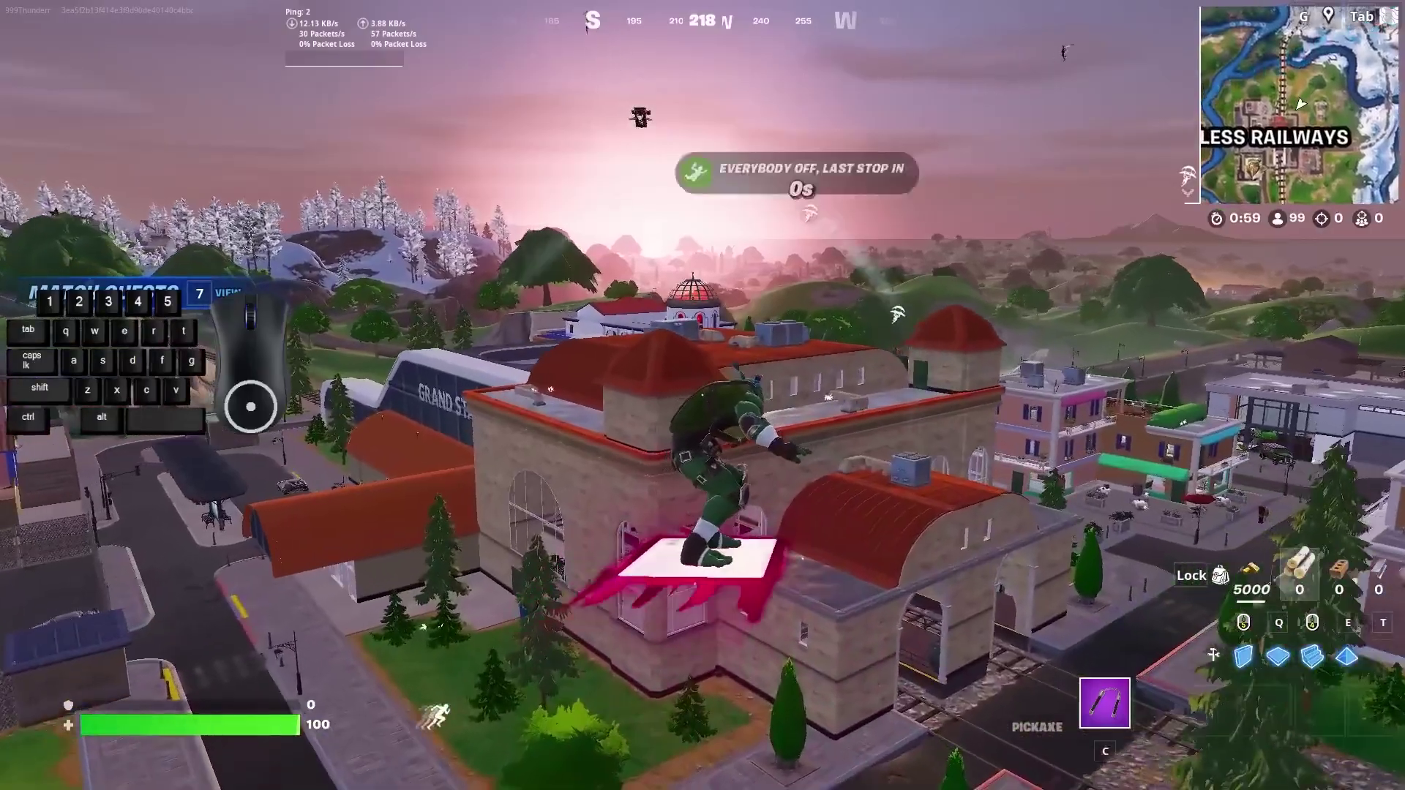
key(w)
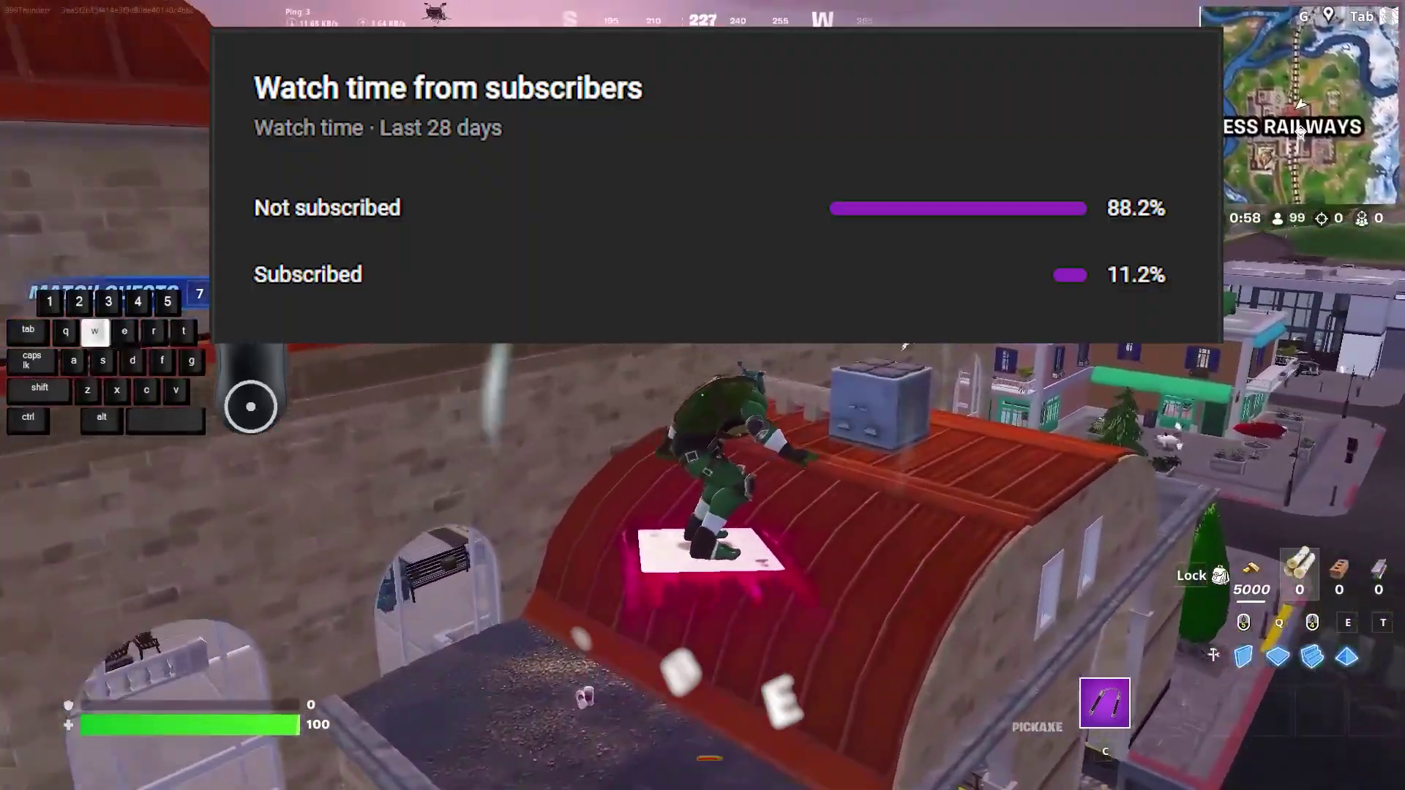
key(w)
key(d)
key(w)
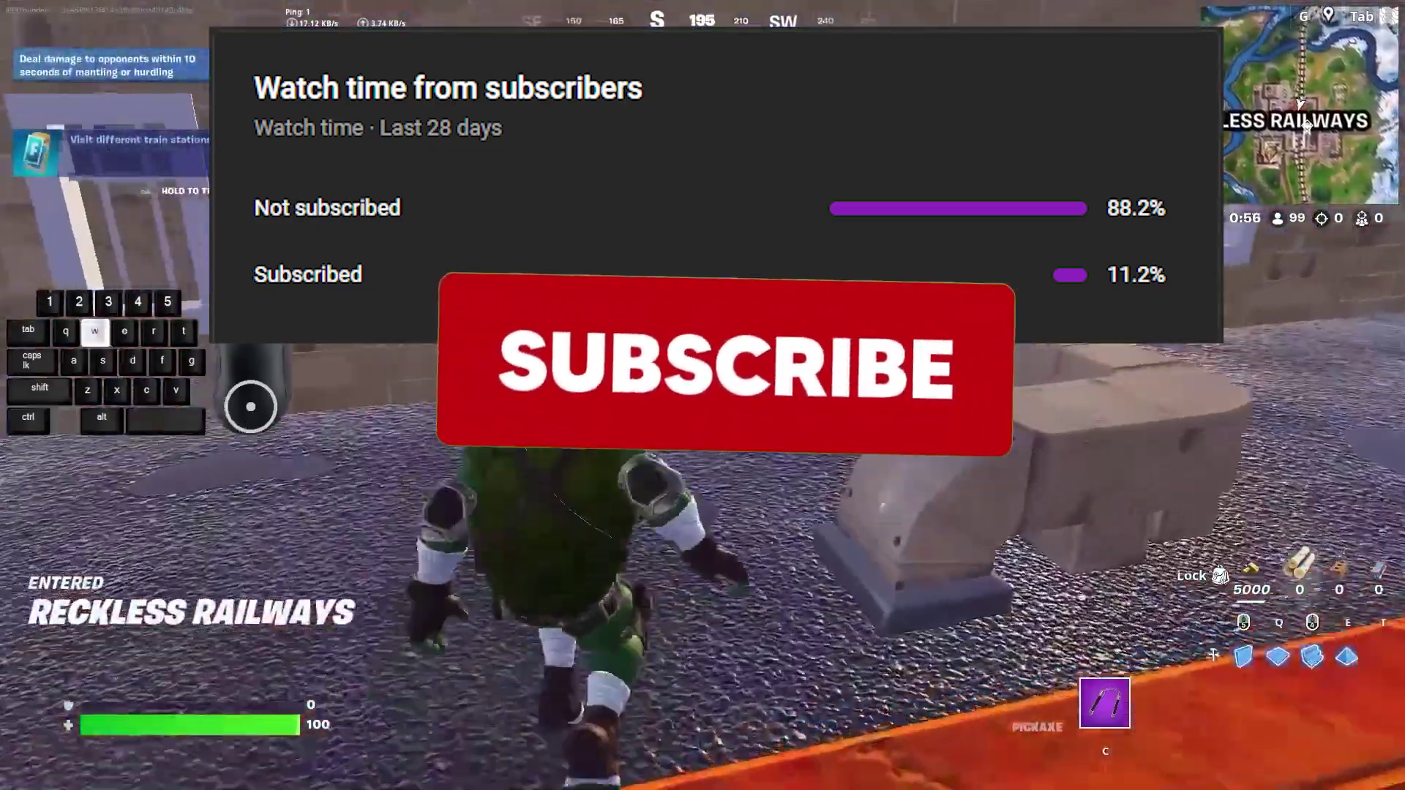
key(d)
key(f)
key(space)
key(d)
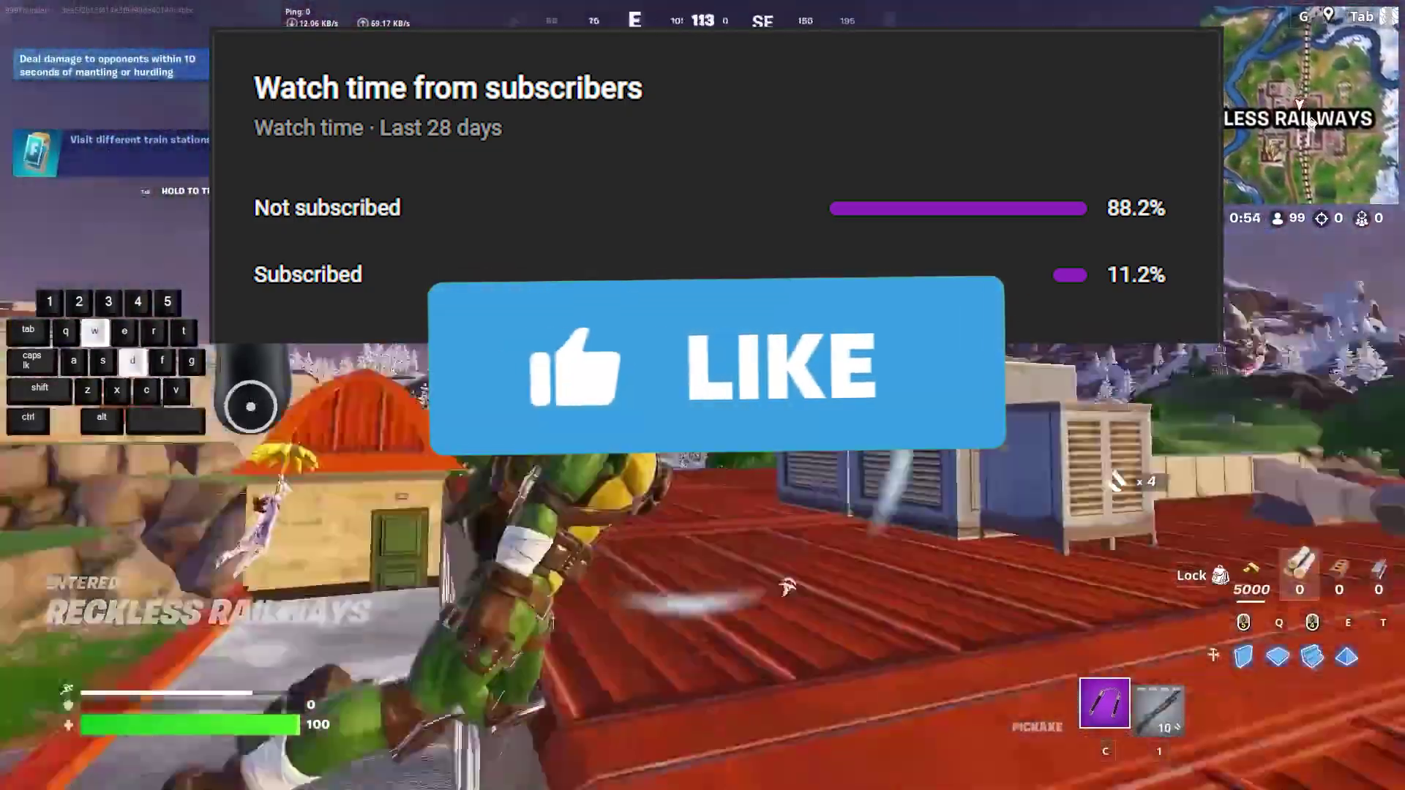
key(1)
key(d)
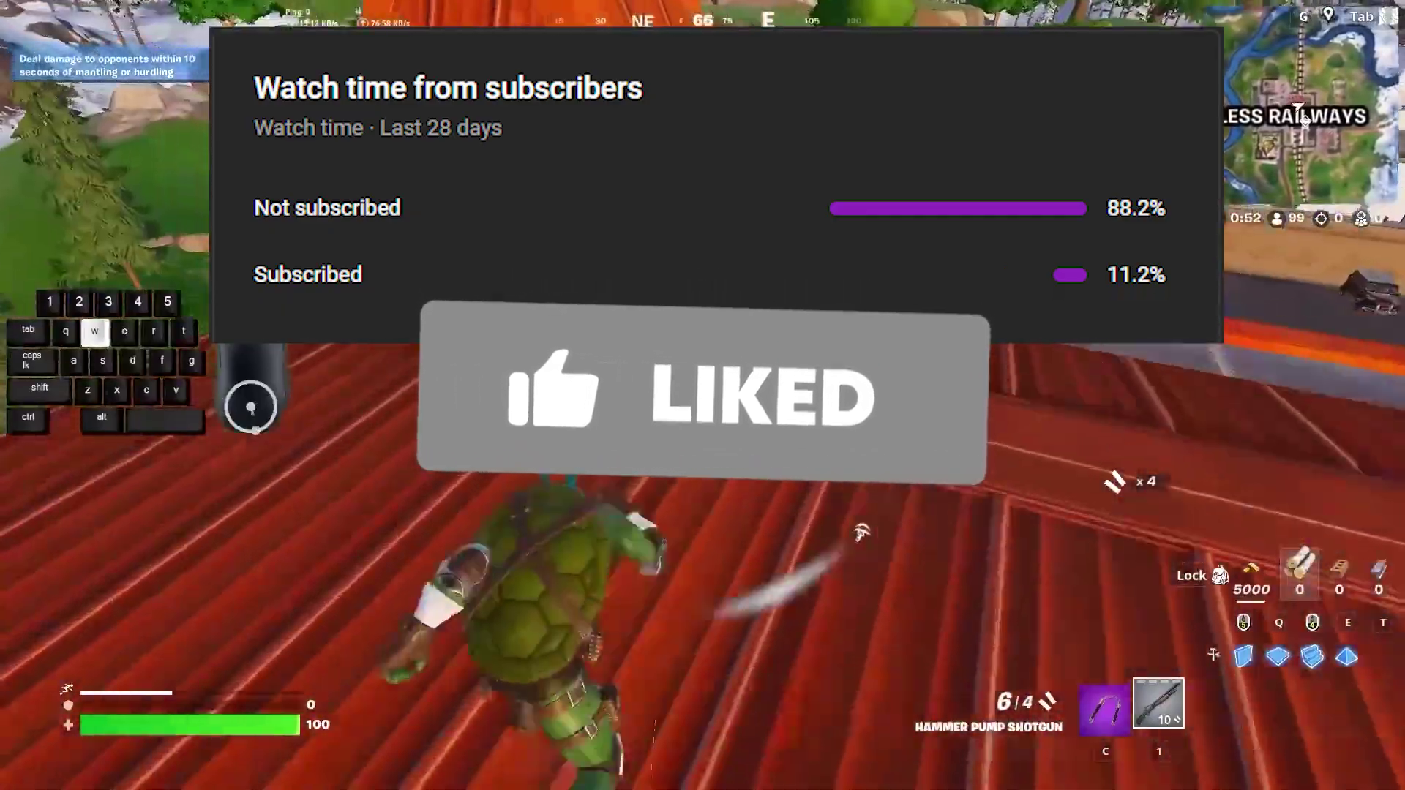